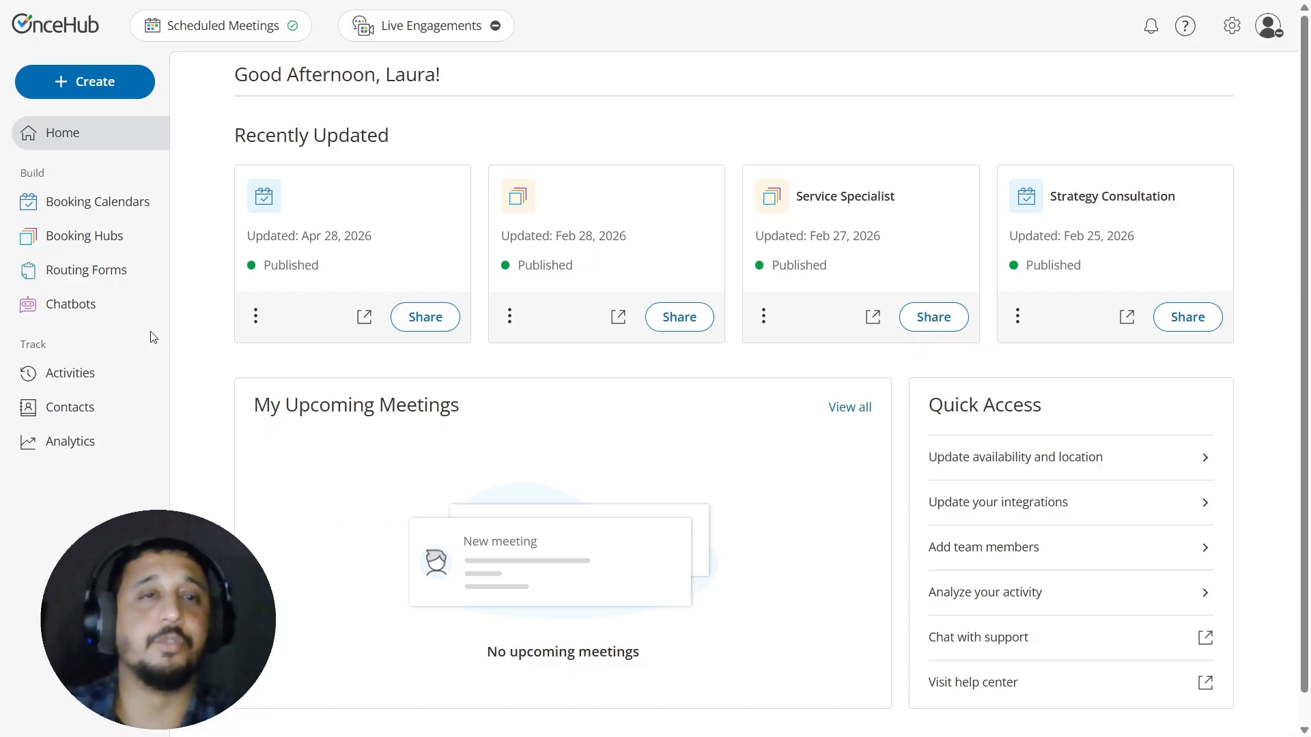
- Open the Localization Demonstration booking calendar, set its language to Dutch (Netherlands), and save the booking settings
click(128, 216)
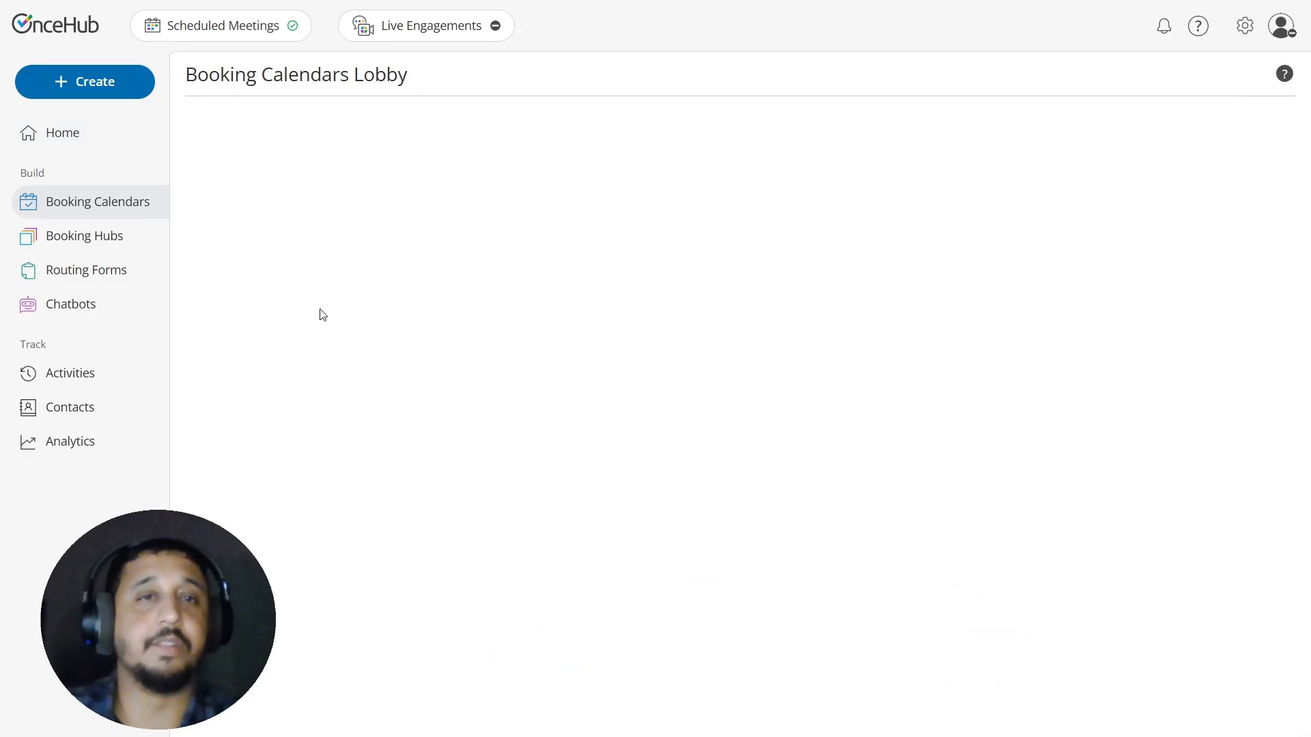
click(335, 314)
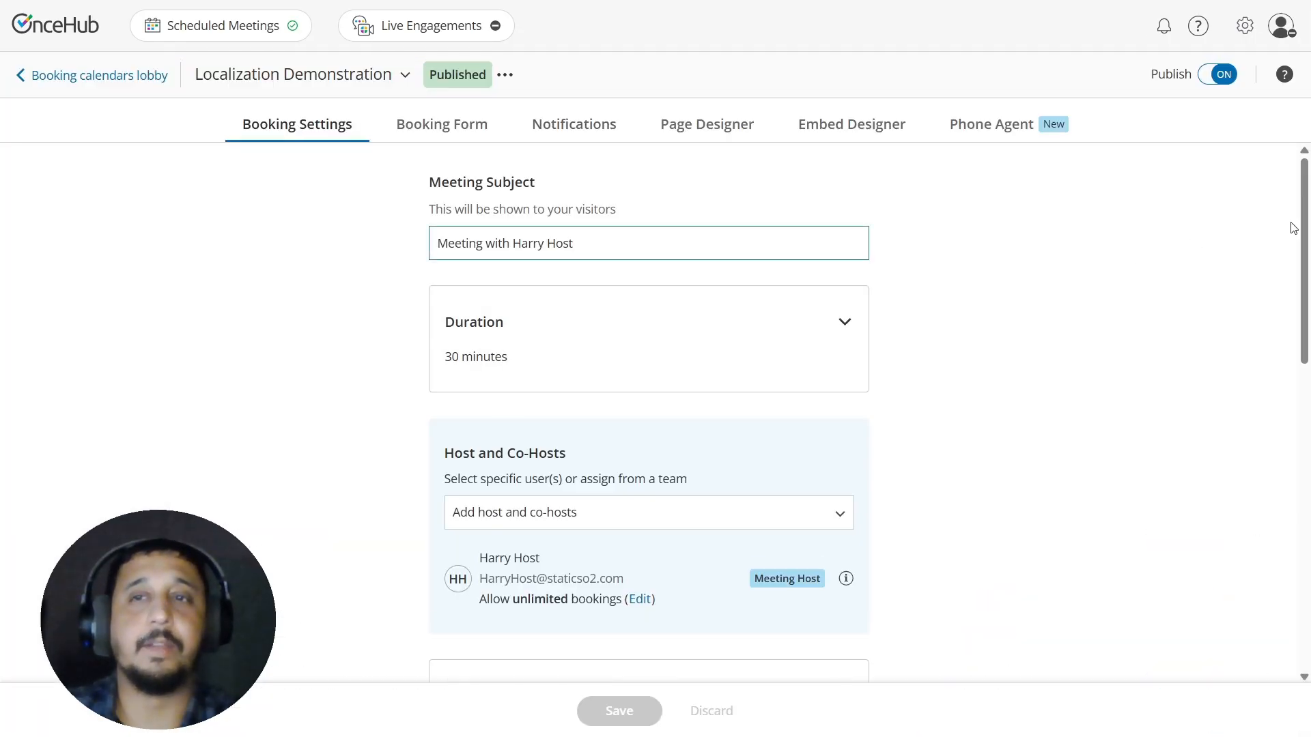
drag(1306, 227, 1238, 570)
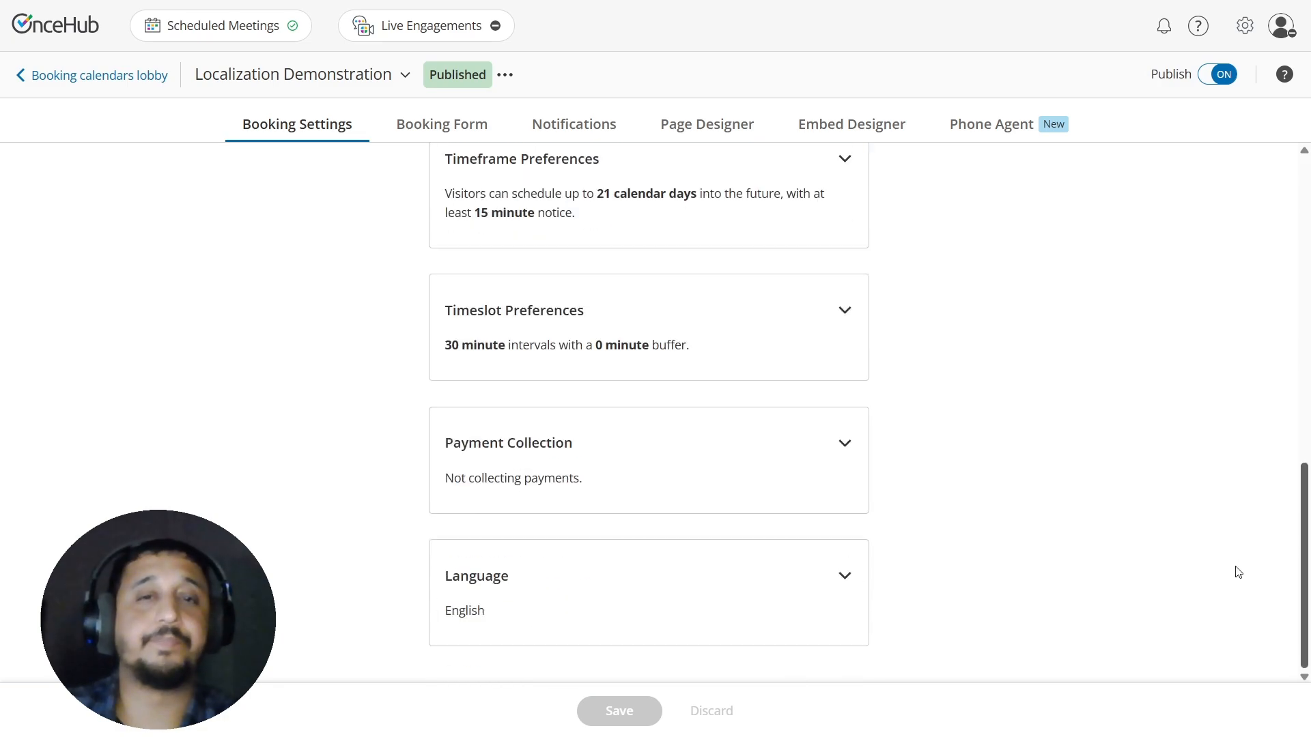
click(661, 601)
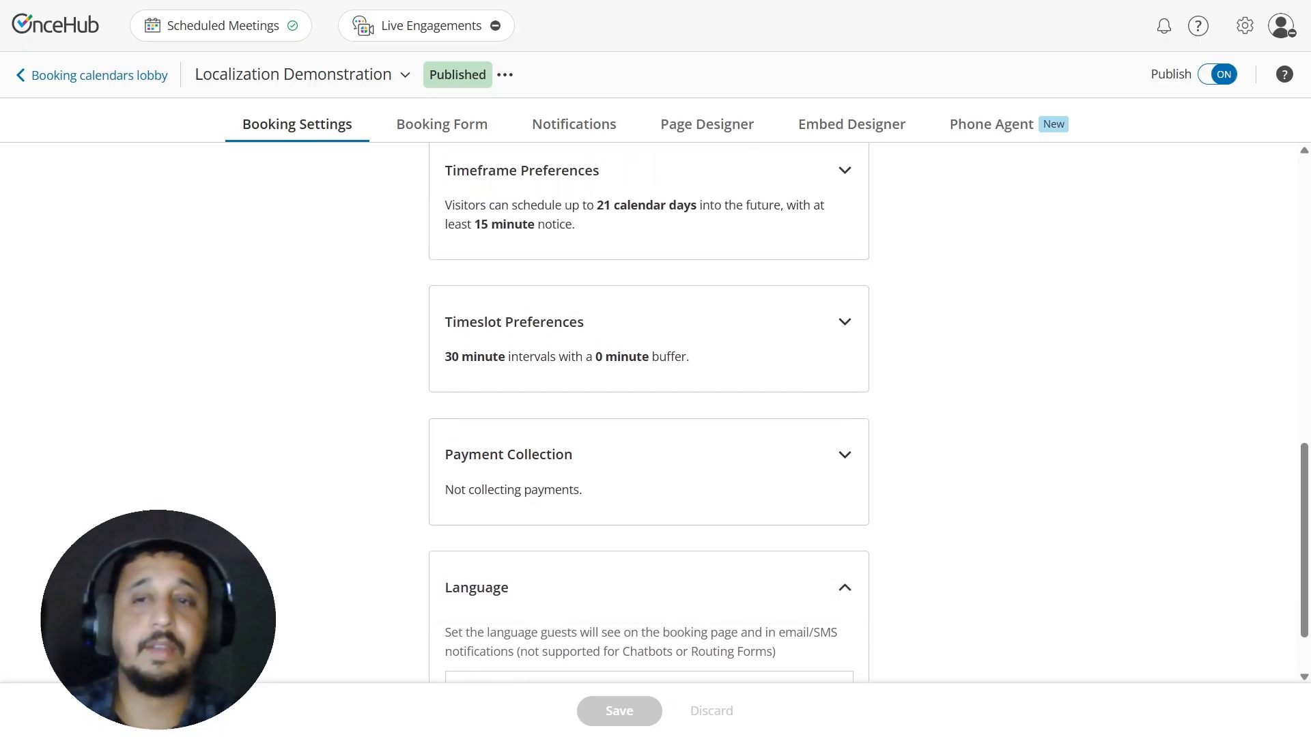
scroll(852, 608, down, 1)
click(753, 605)
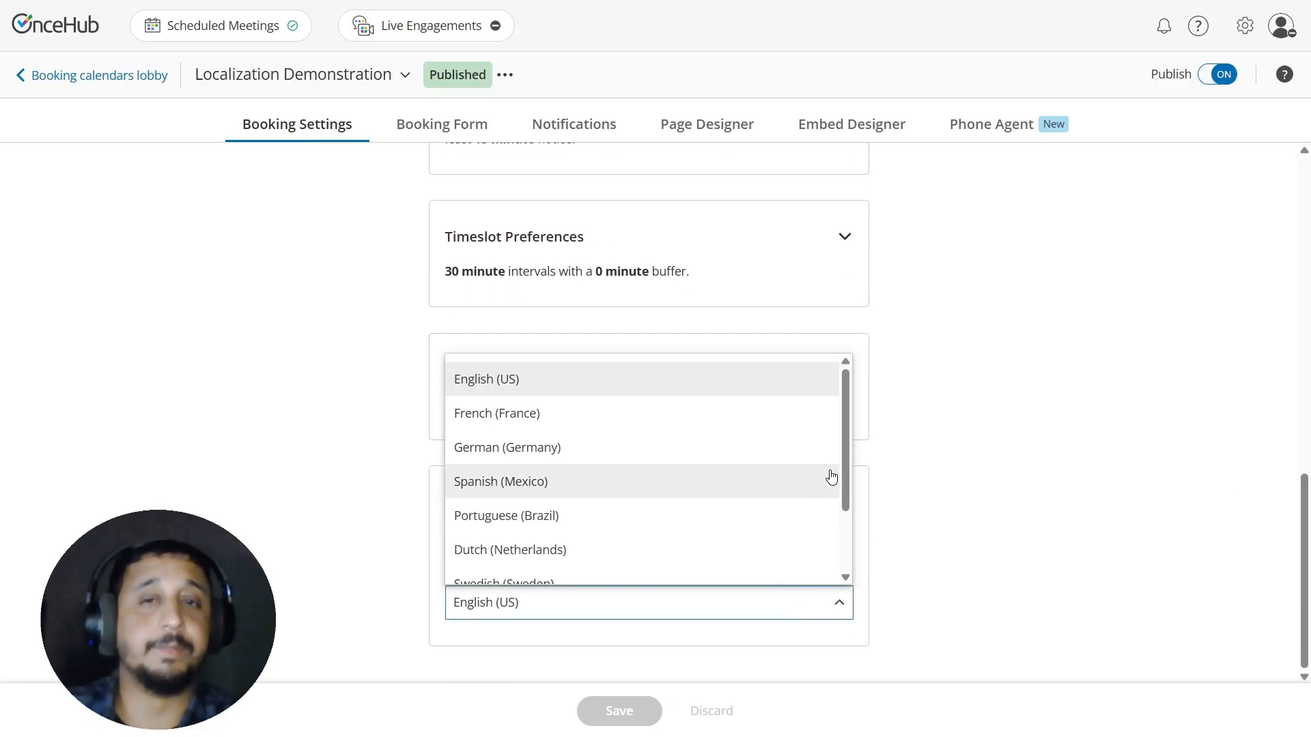
drag(845, 435, 845, 509)
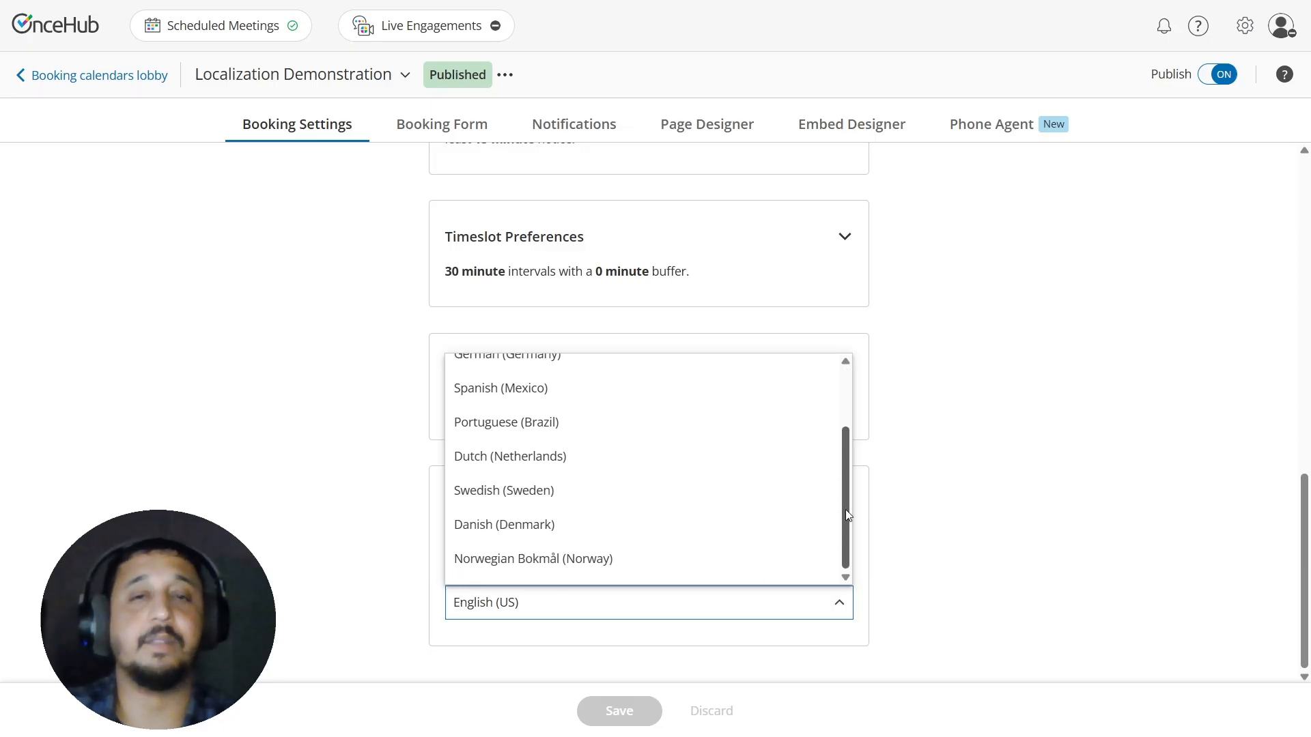
click(594, 471)
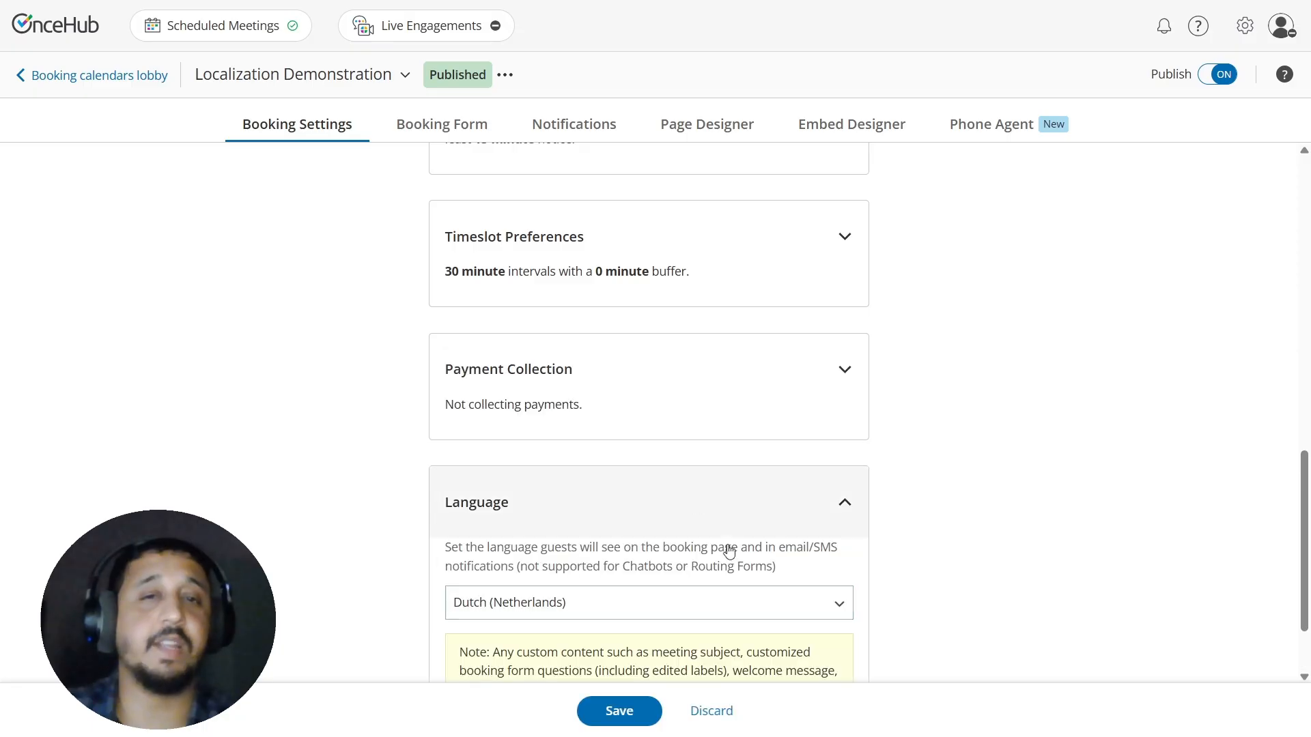
click(614, 711)
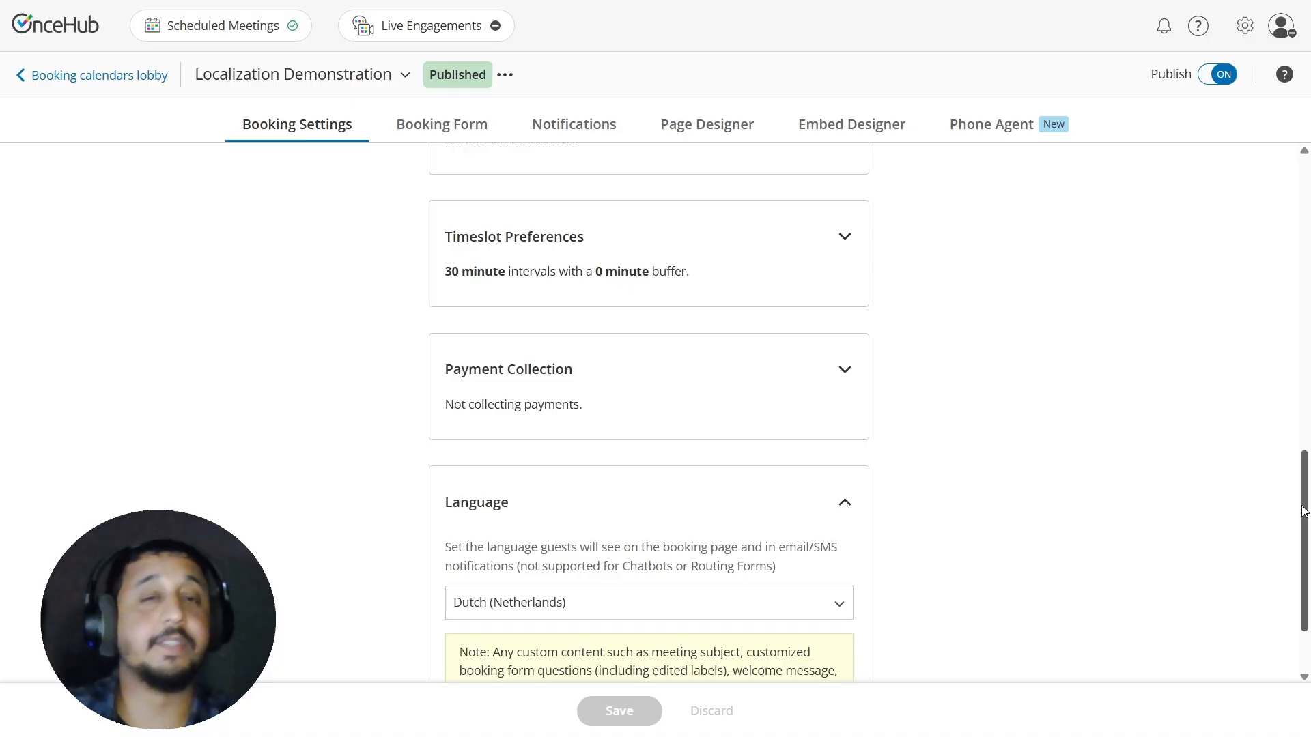
- Replace the meeting subject with the Dutch wording "Afspraak met" followed by the host's full name, and save it
drag(1303, 510, 1214, 181)
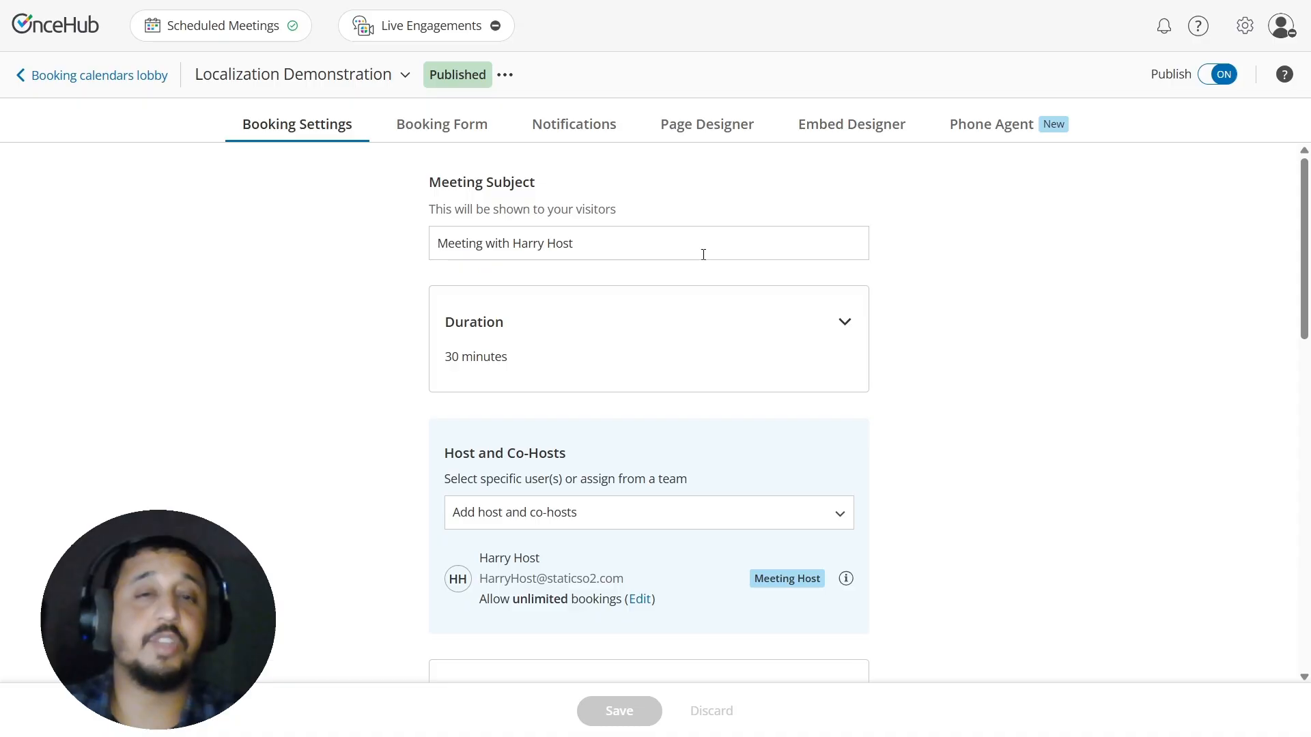
drag(703, 252, 334, 264)
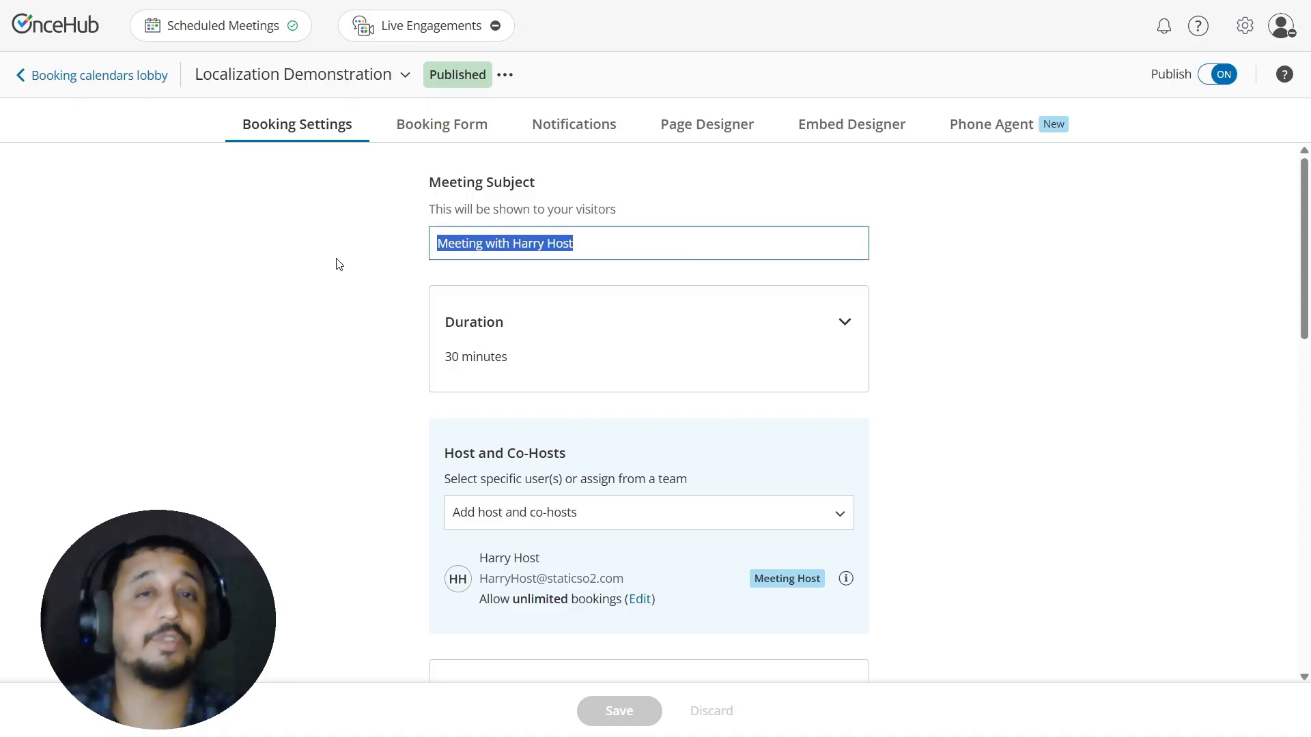
text(Afspraak met Harry Host)
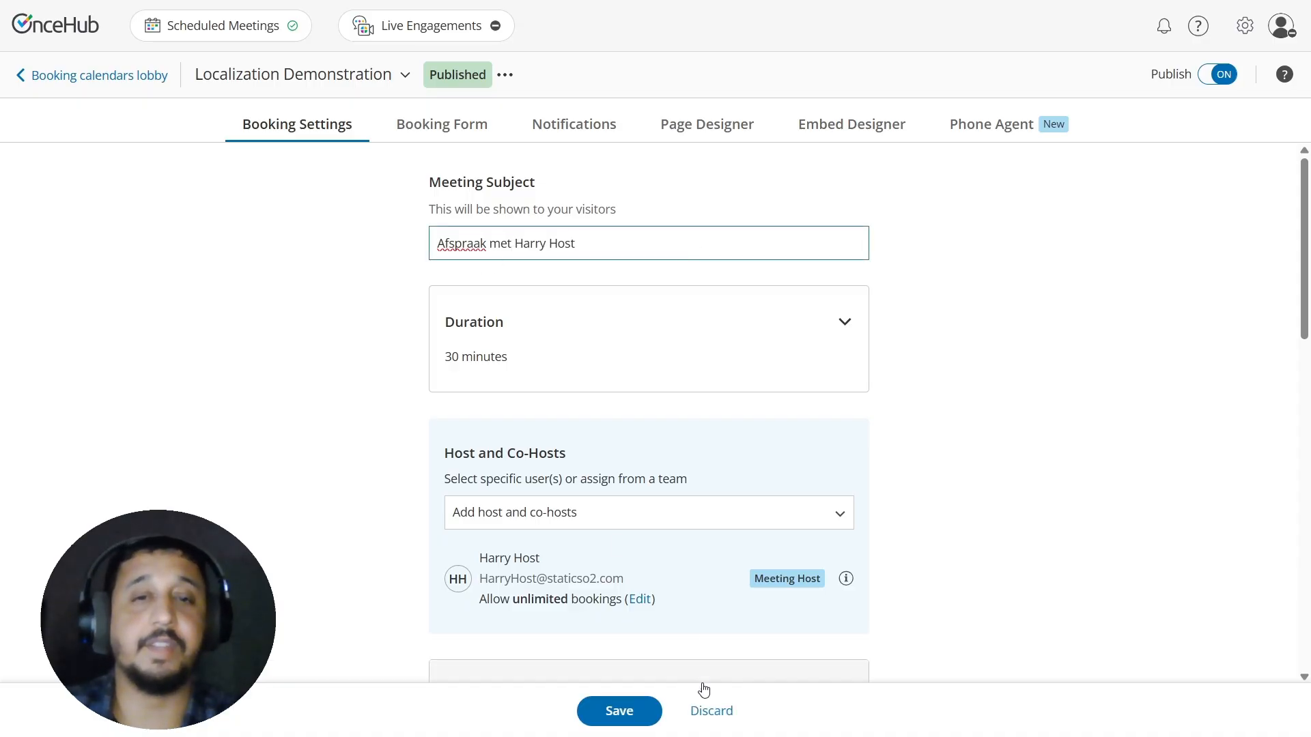
click(619, 714)
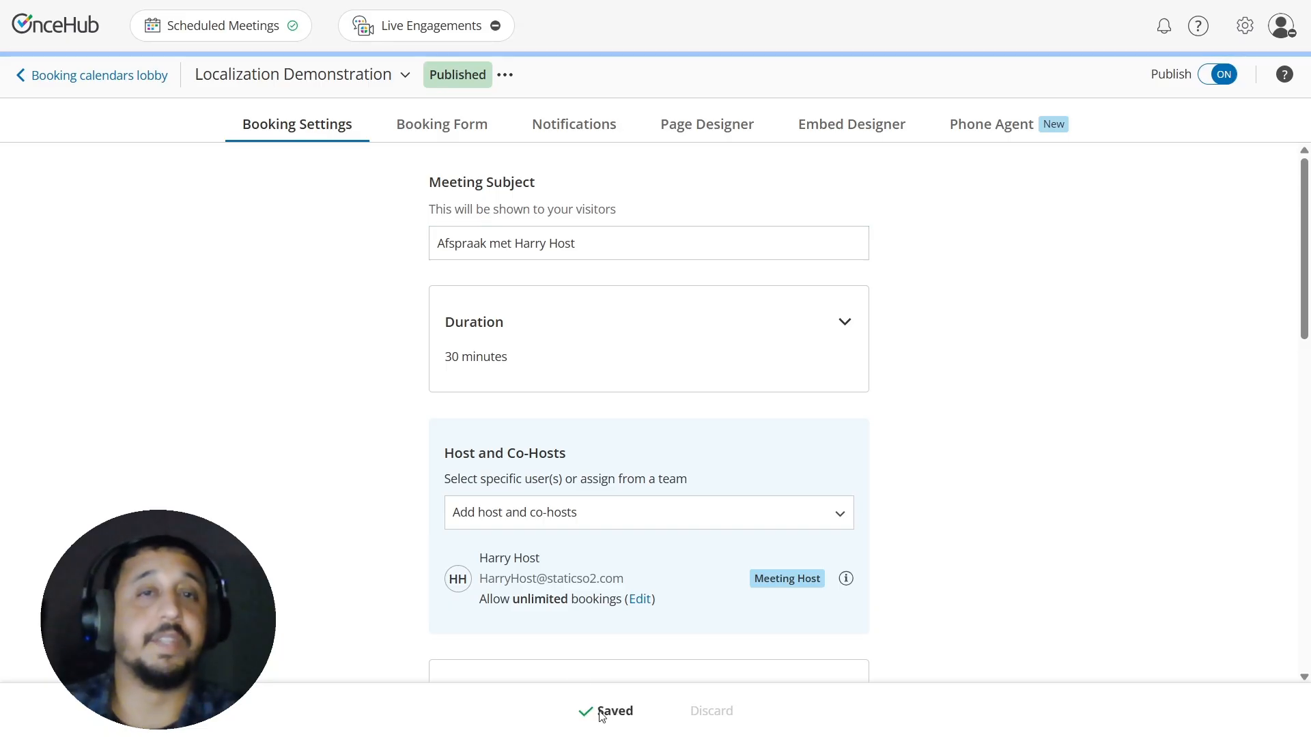
- In the booking form, set the Contact Full Name question text to "Volledige naam" and save it
click(437, 125)
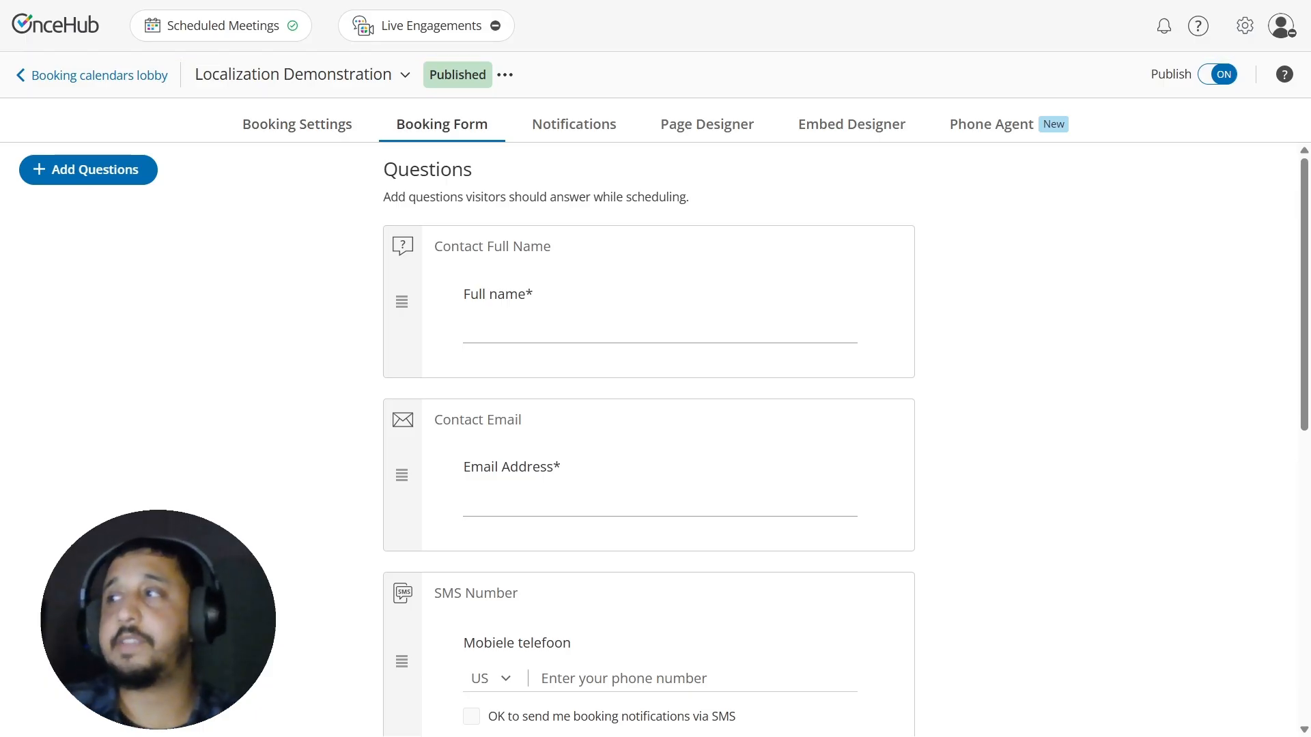
click(669, 288)
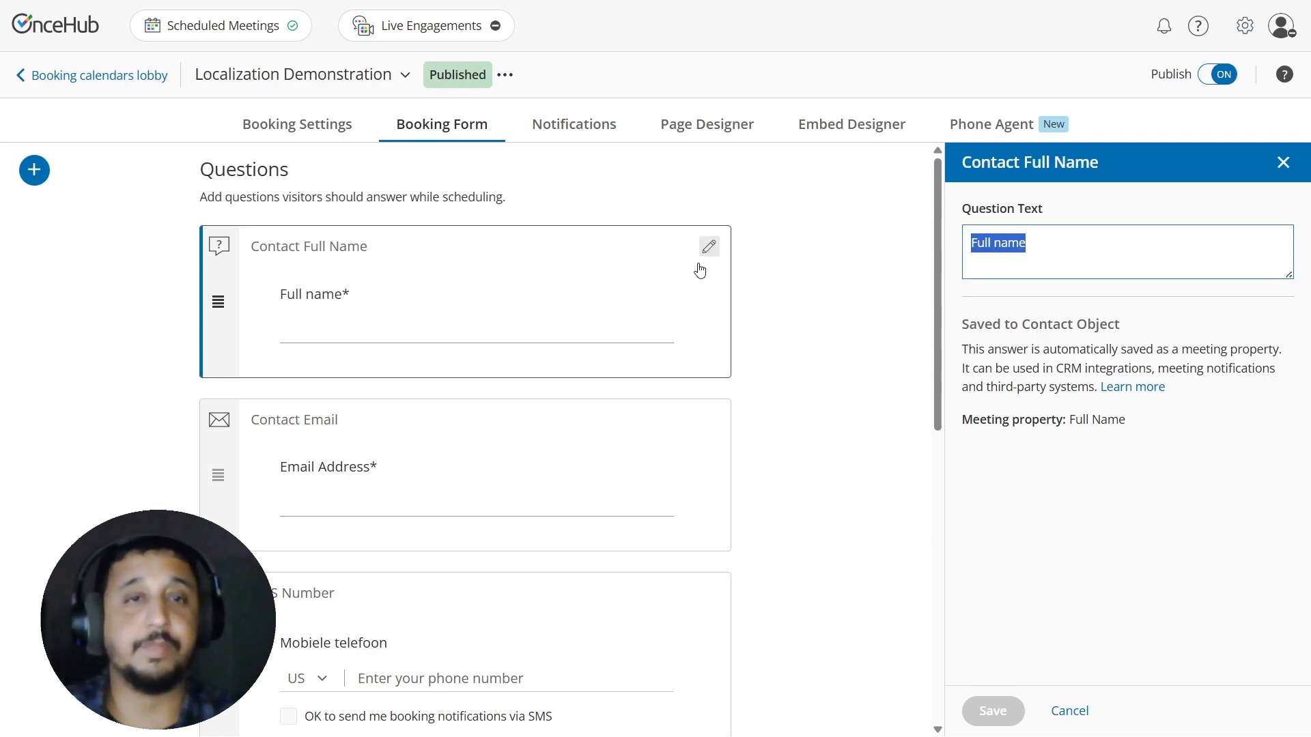
text(Volledige naam)
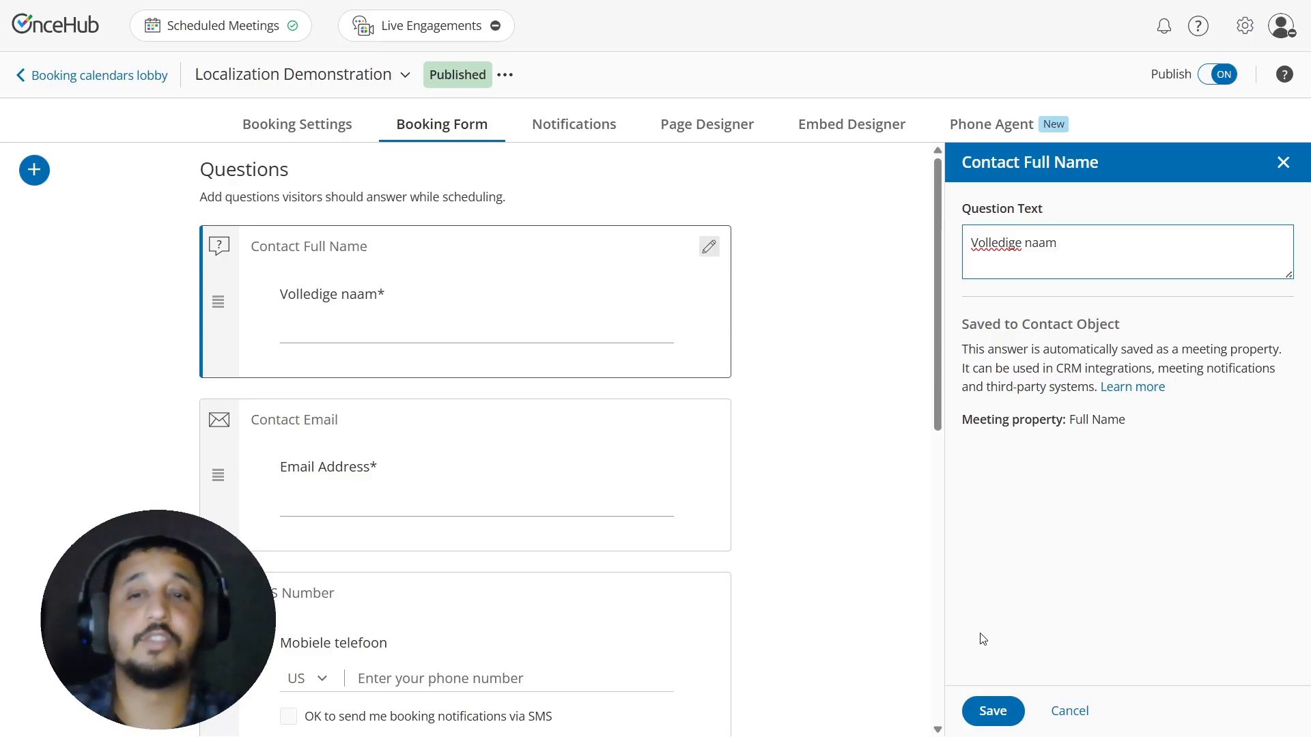
click(992, 710)
- Set the Contact Email question text to "E-mailadres" and save it, keeping the pending changes of the previous question
click(539, 504)
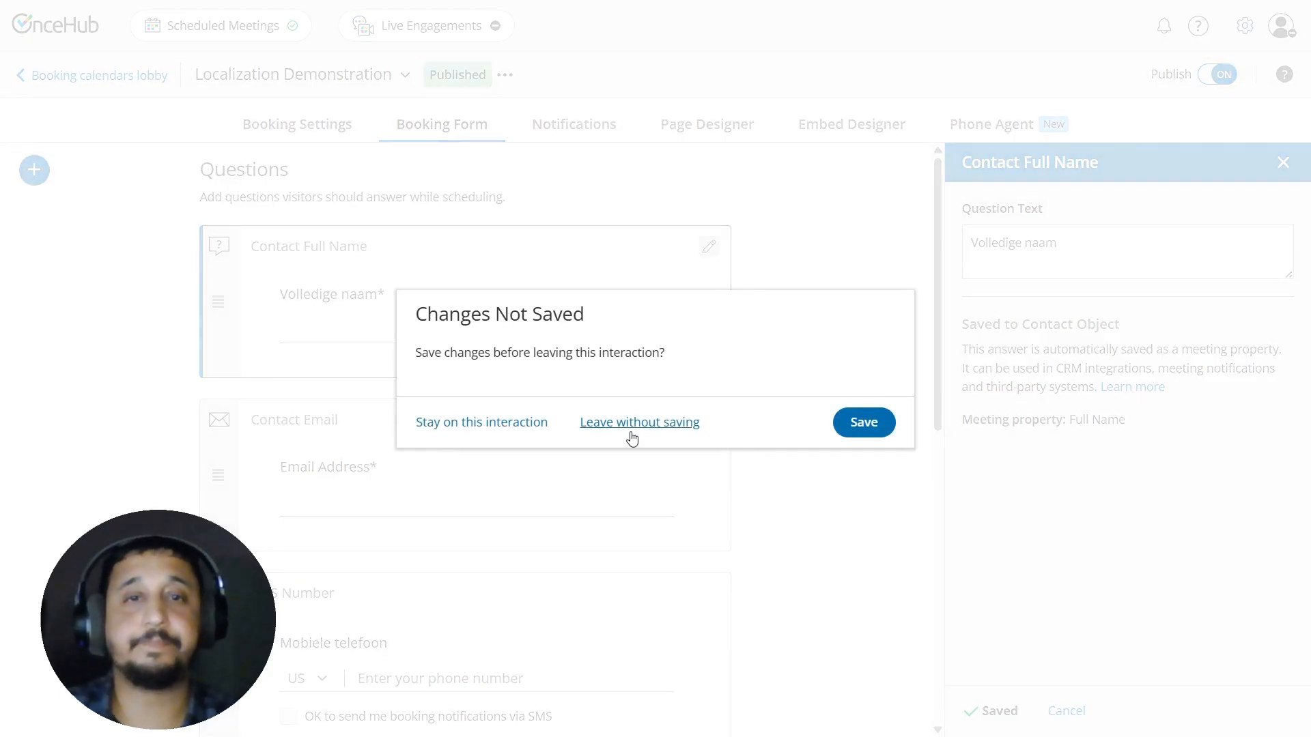
click(864, 422)
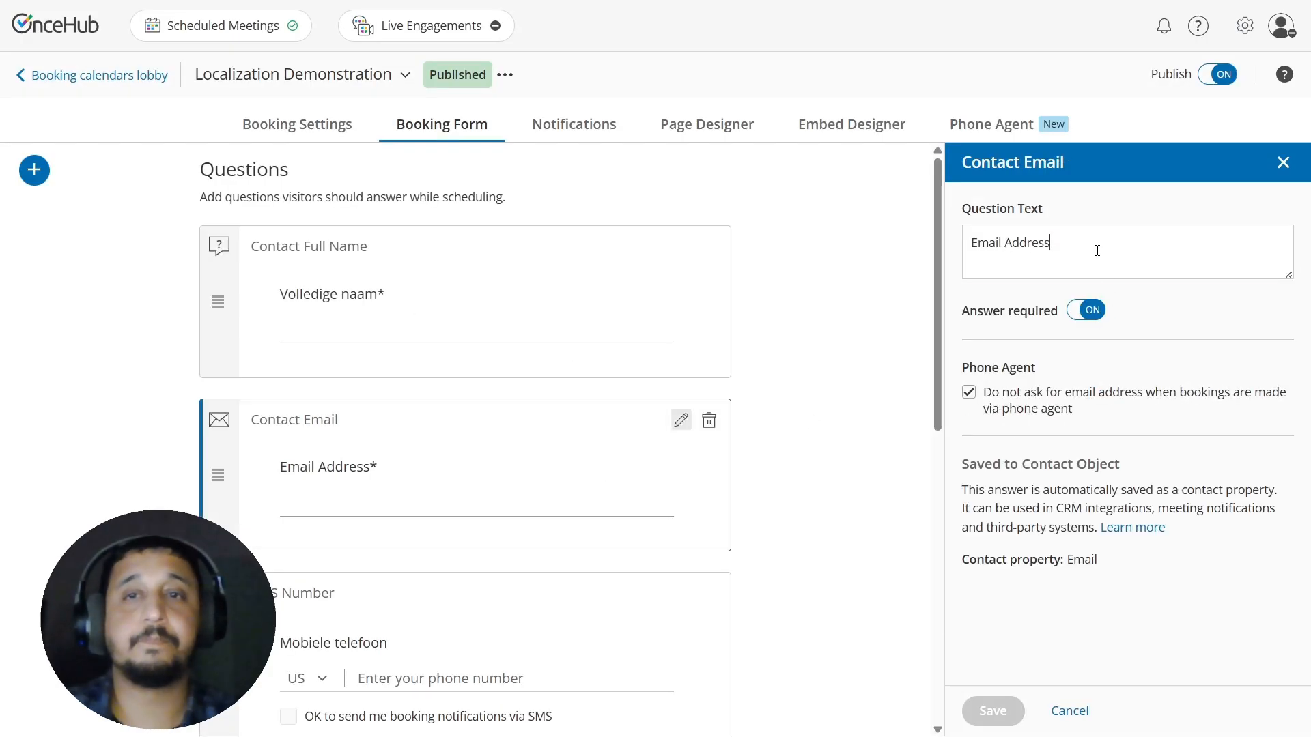
drag(1097, 251, 902, 237)
text(E-mailadres)
click(993, 711)
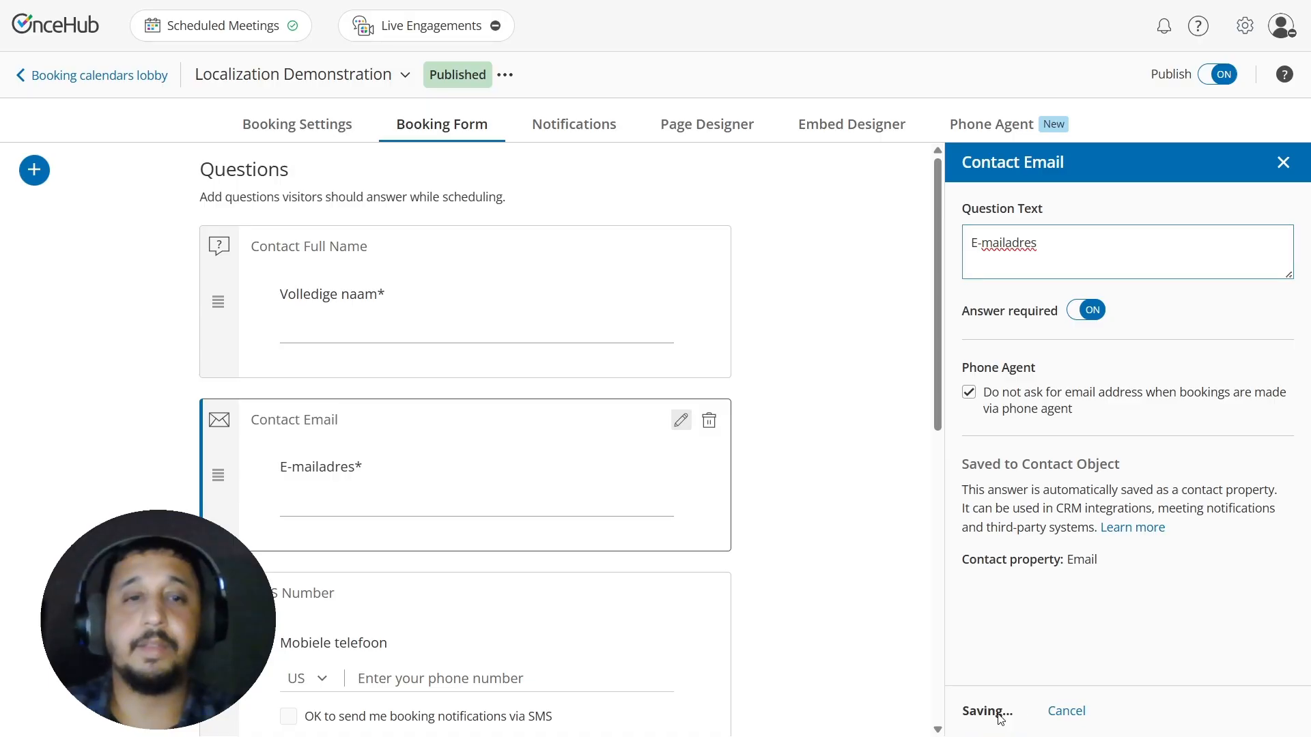
- Review the remaining booking form questions, including the settings of the Free Text question
scroll(932, 394, down, 2)
scroll(931, 394, down, 6)
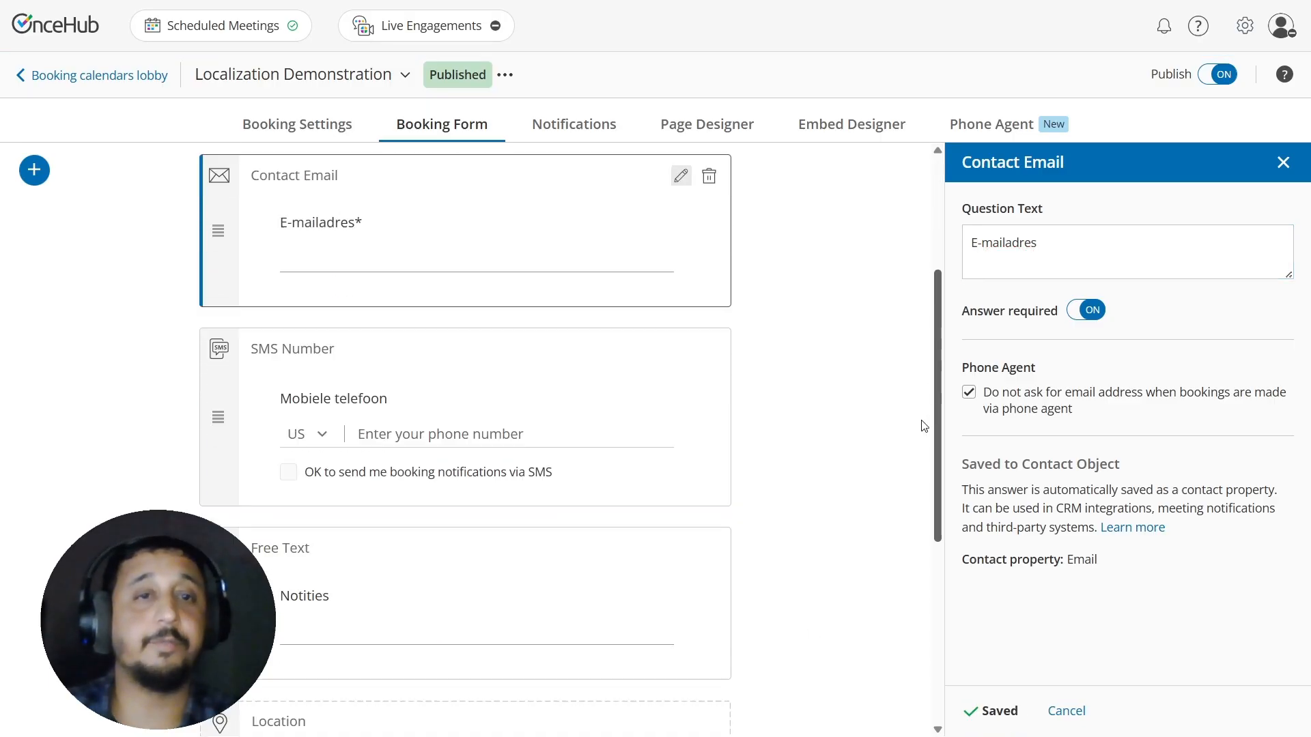
scroll(415, 544, up, 3)
click(410, 543)
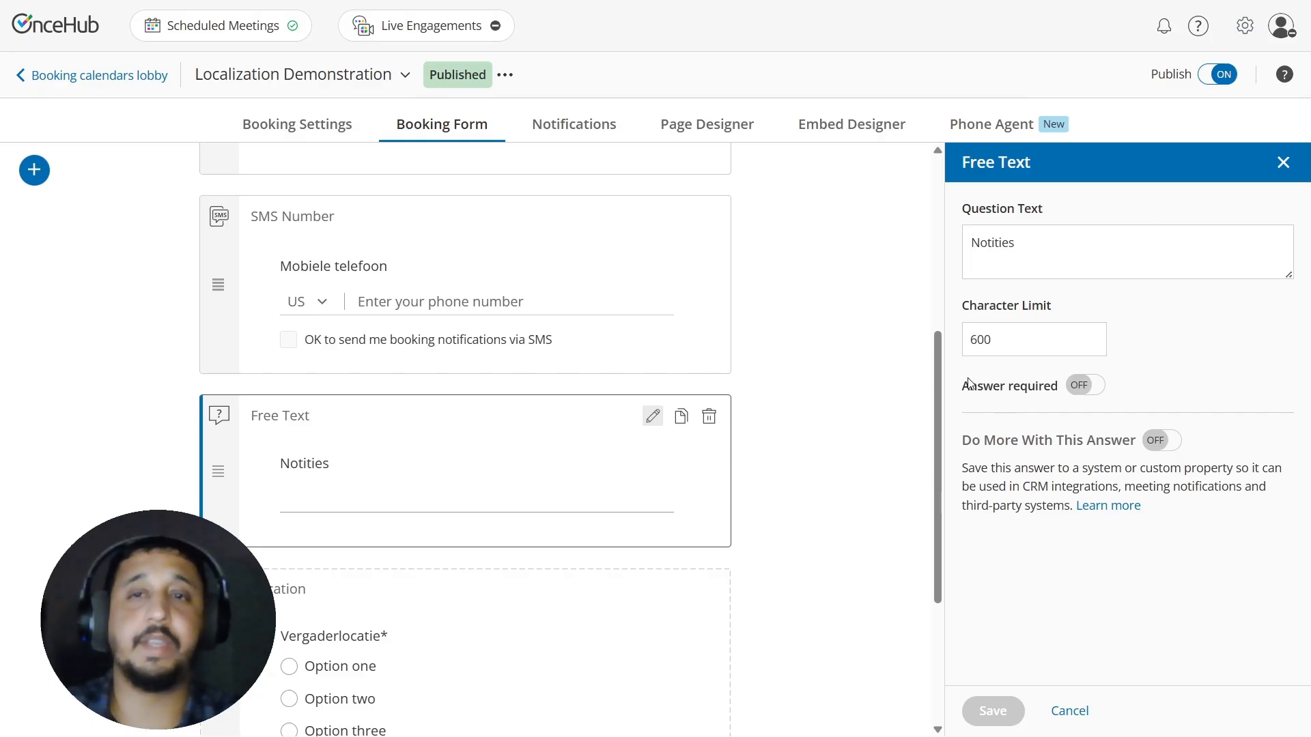
drag(936, 542, 932, 351)
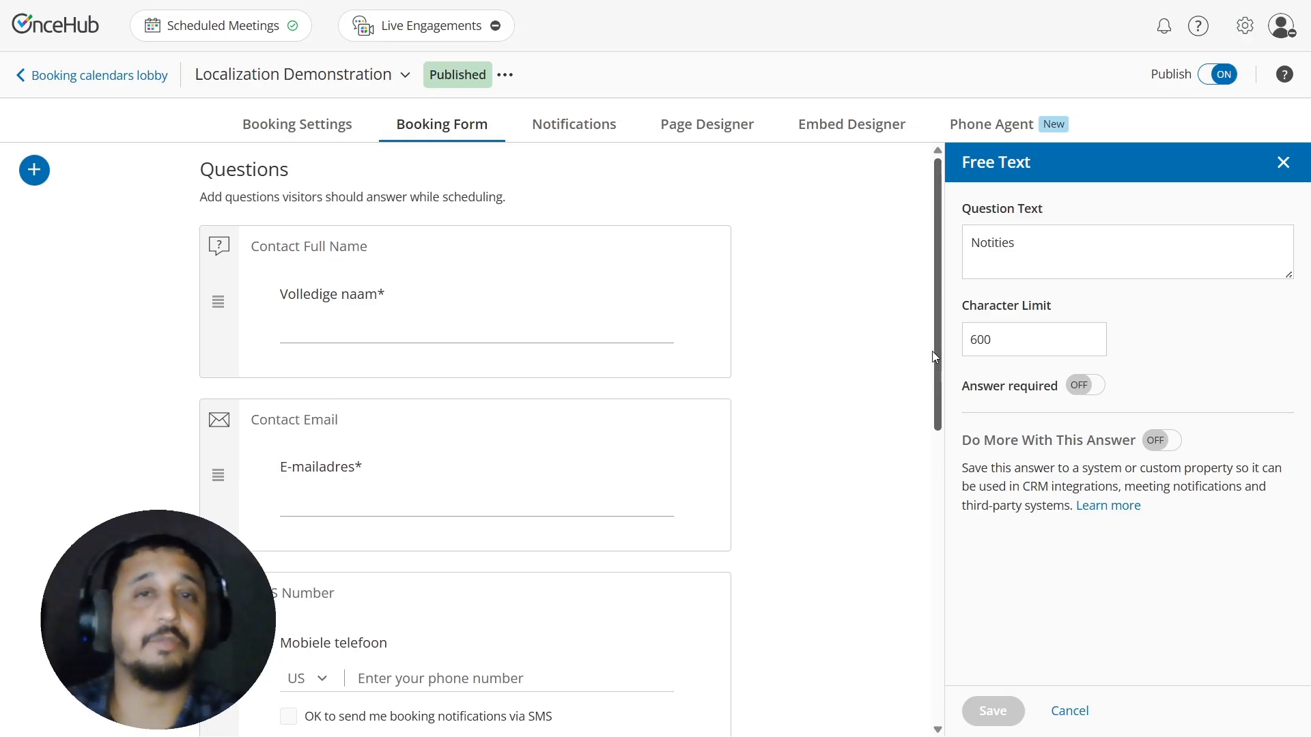
- Replace the guest Meeting Confirmation email body with a Dutch version opening with "Hallo" and "Je afspraak is ingepland!", keeping its object properties, and save
click(550, 143)
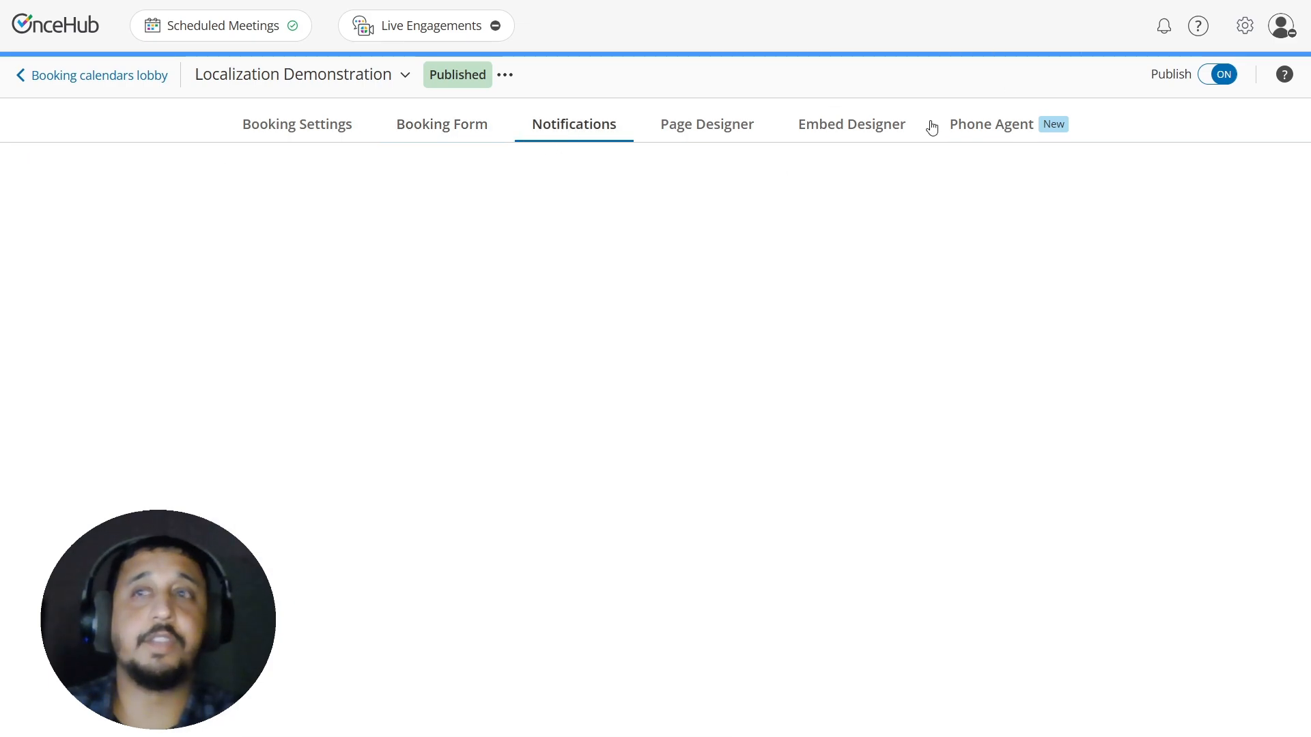
scroll(557, 217, down, 5)
scroll(658, 255, up, 2)
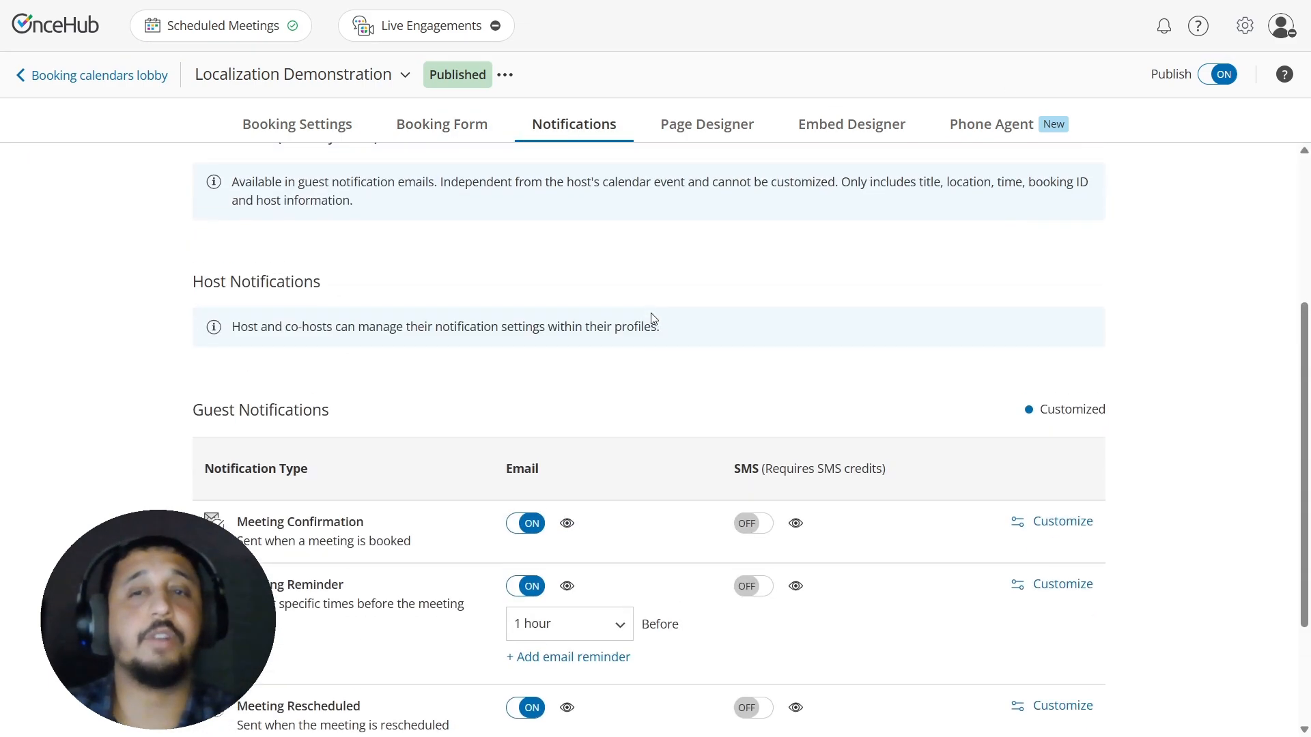
scroll(1194, 400, down, 1)
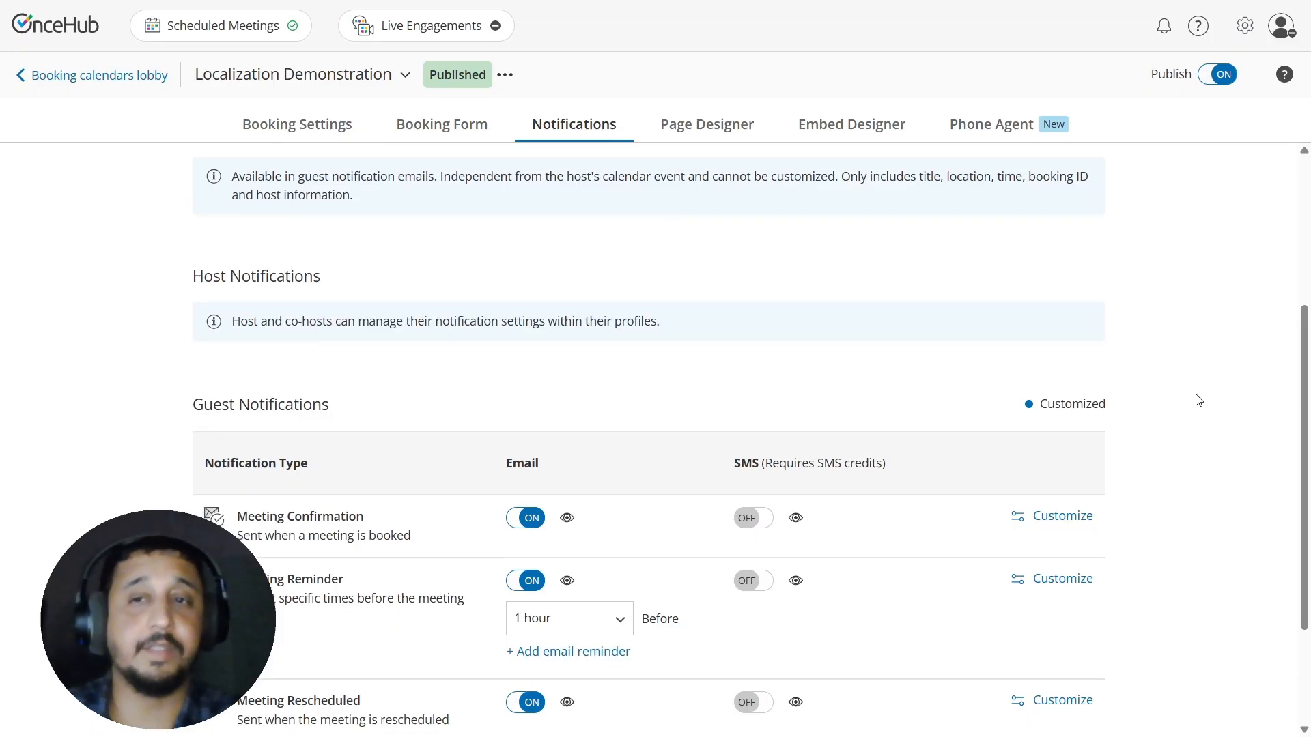
click(1051, 438)
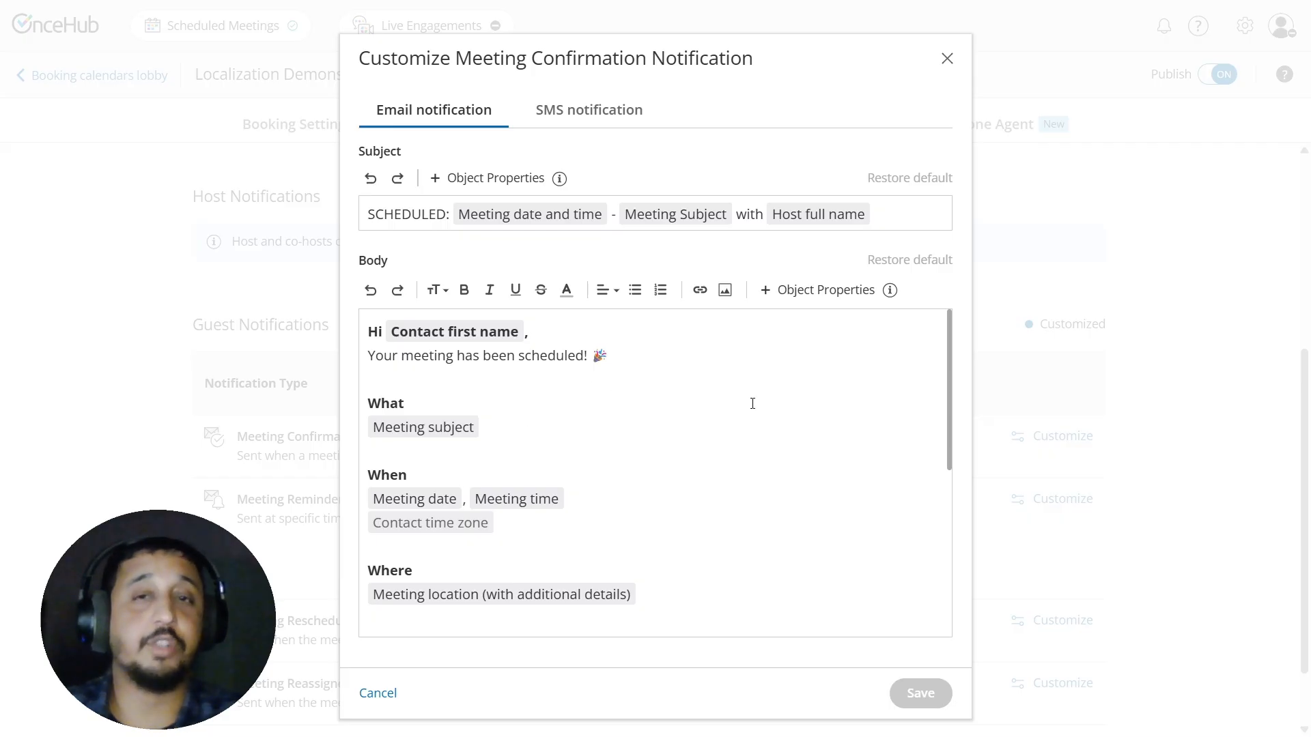
drag(948, 357, 921, 347)
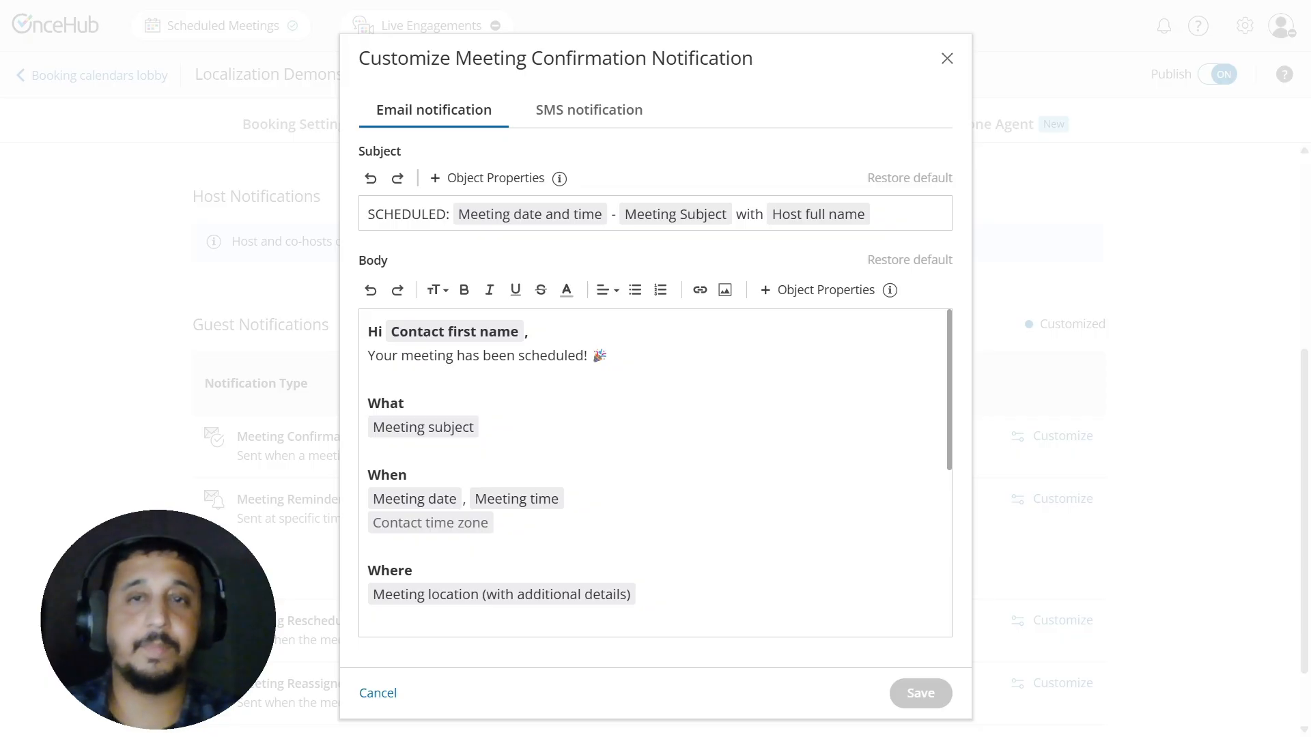
drag(369, 331, 665, 660)
key(Delete)
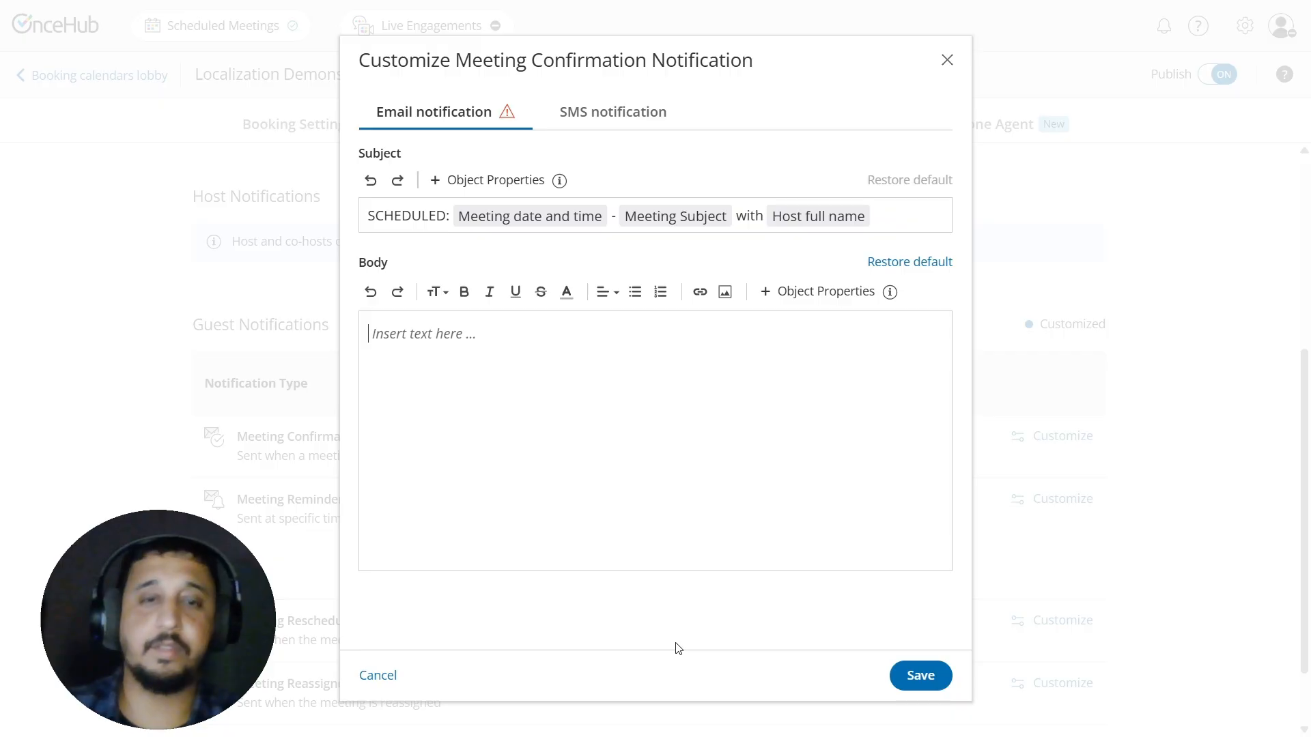
key(ctrl+z)
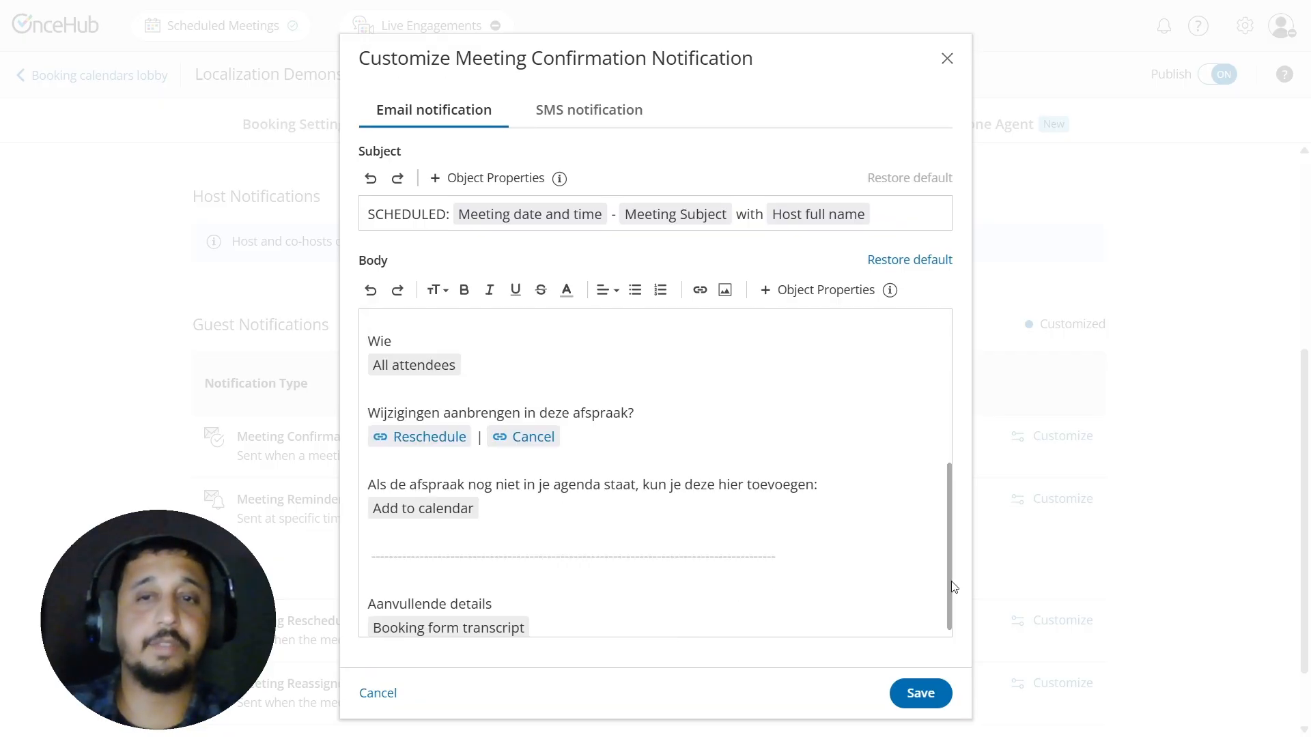
drag(951, 583, 954, 331)
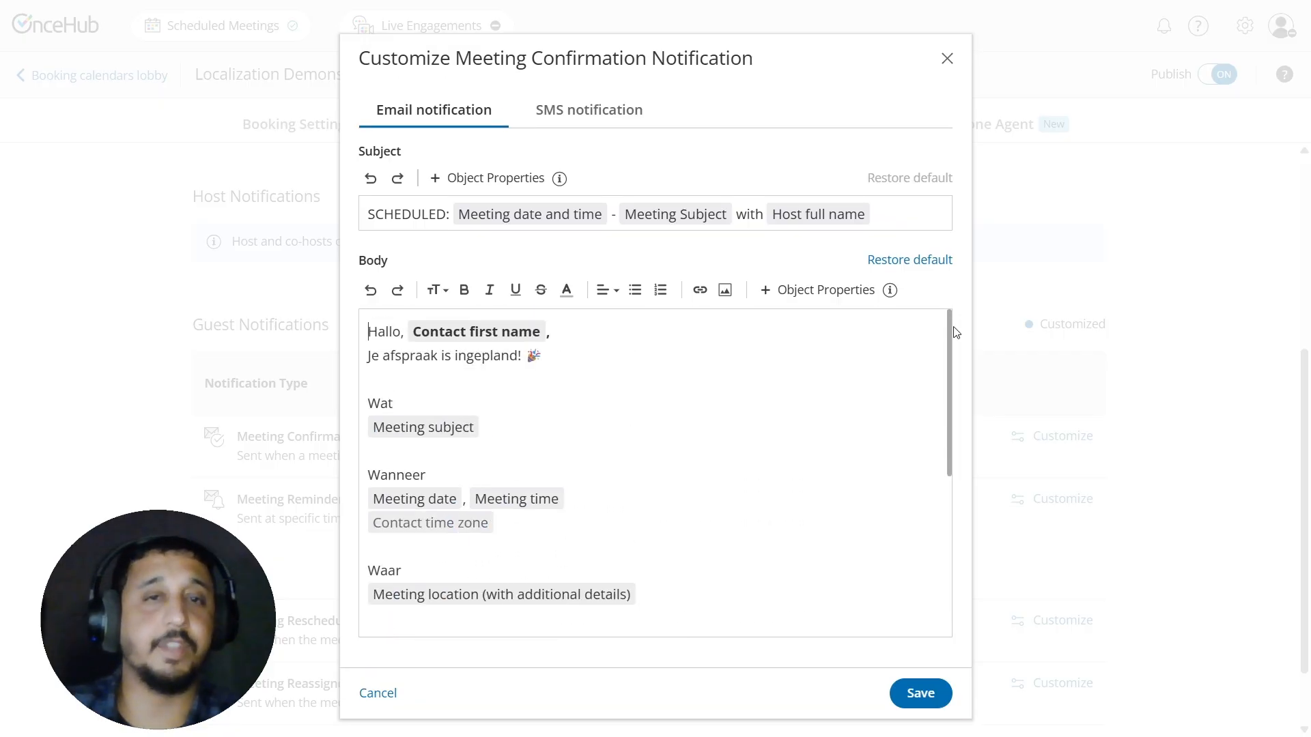
click(914, 699)
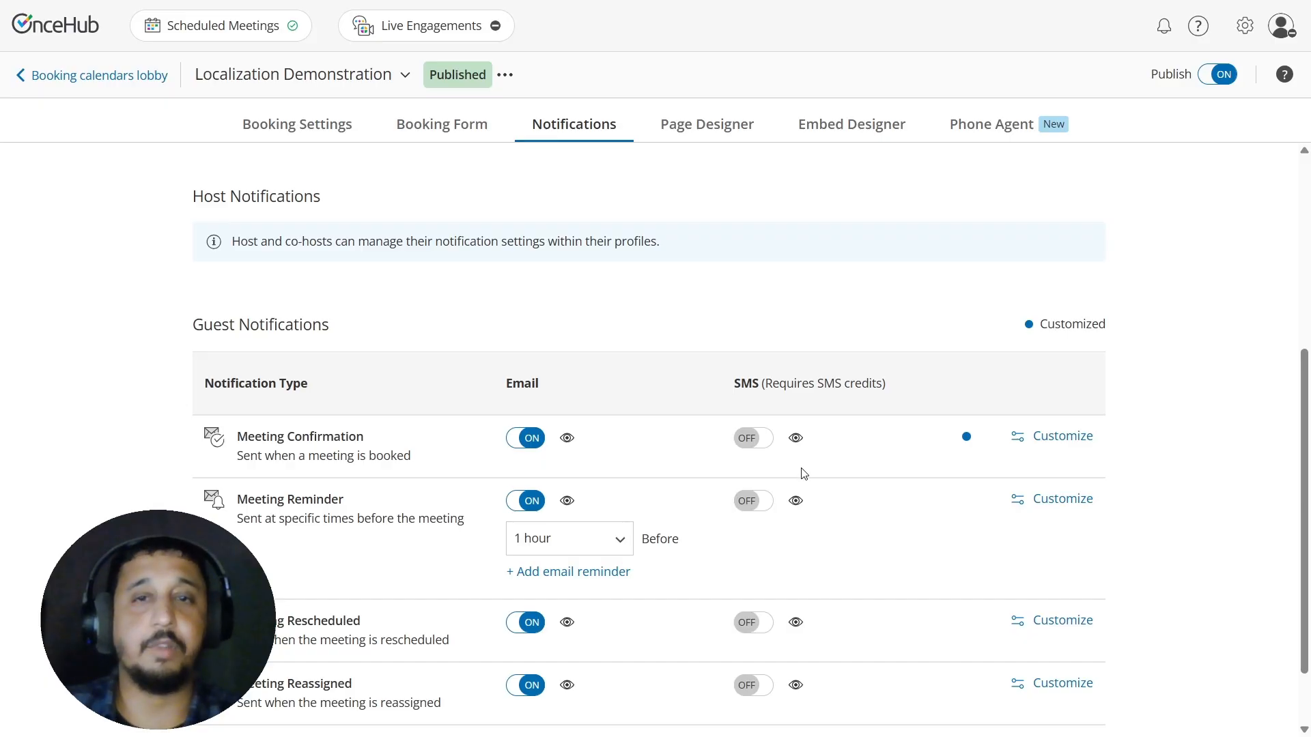
- Change the Meeting Confirmation email subject to "GEPLAND: Meeting date and time - Meeting Subject met Host full name", keeping the property placeholders, and save
click(1017, 437)
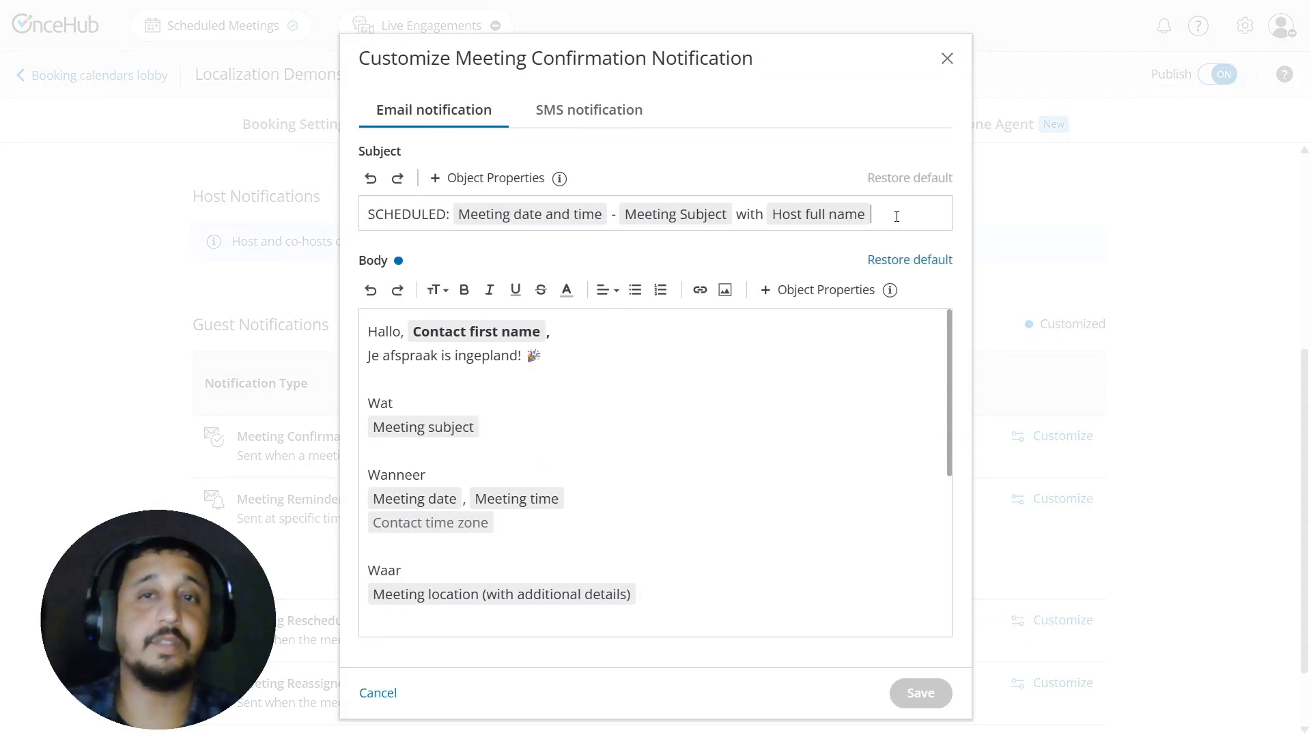
drag(895, 214, 309, 202)
key(BackSpace)
key(ctrl+z)
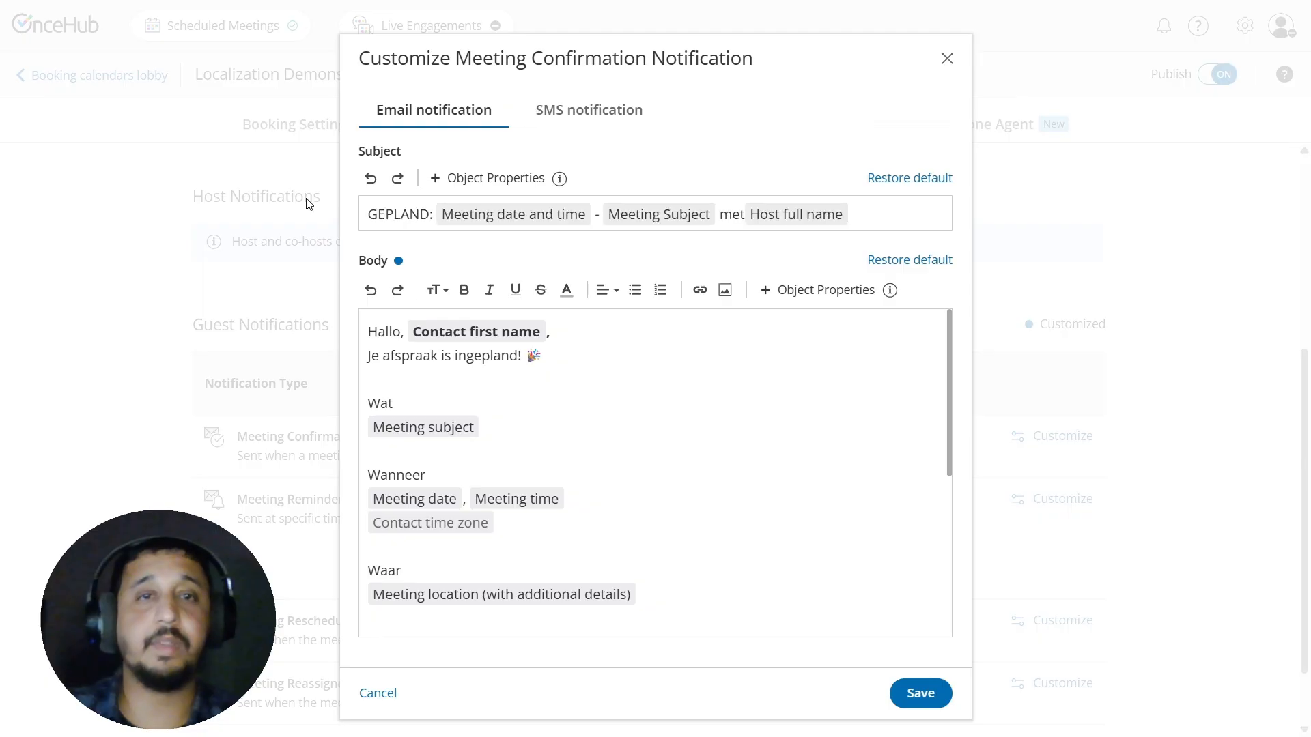
click(922, 696)
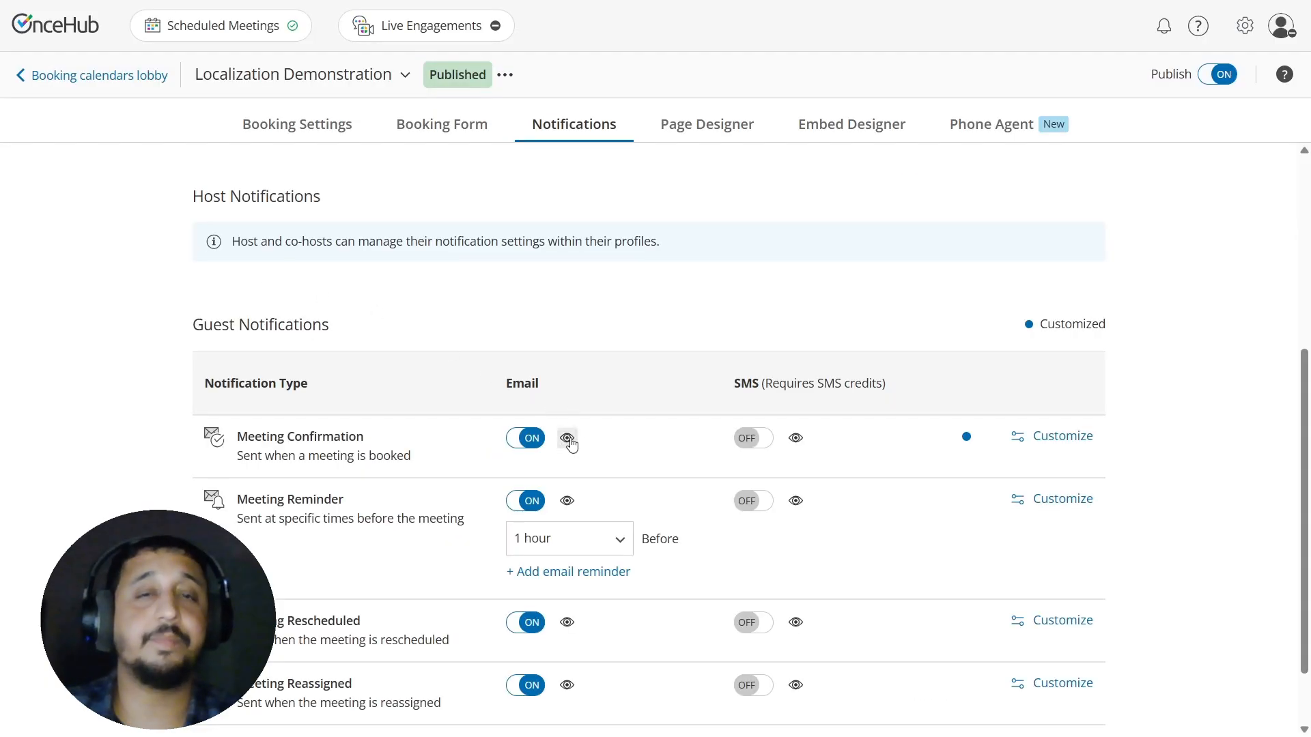
- Preview the Meeting Confirmation email and check its Dutch text from the subject line down to the footer
click(567, 438)
scroll(712, 342, down, 2)
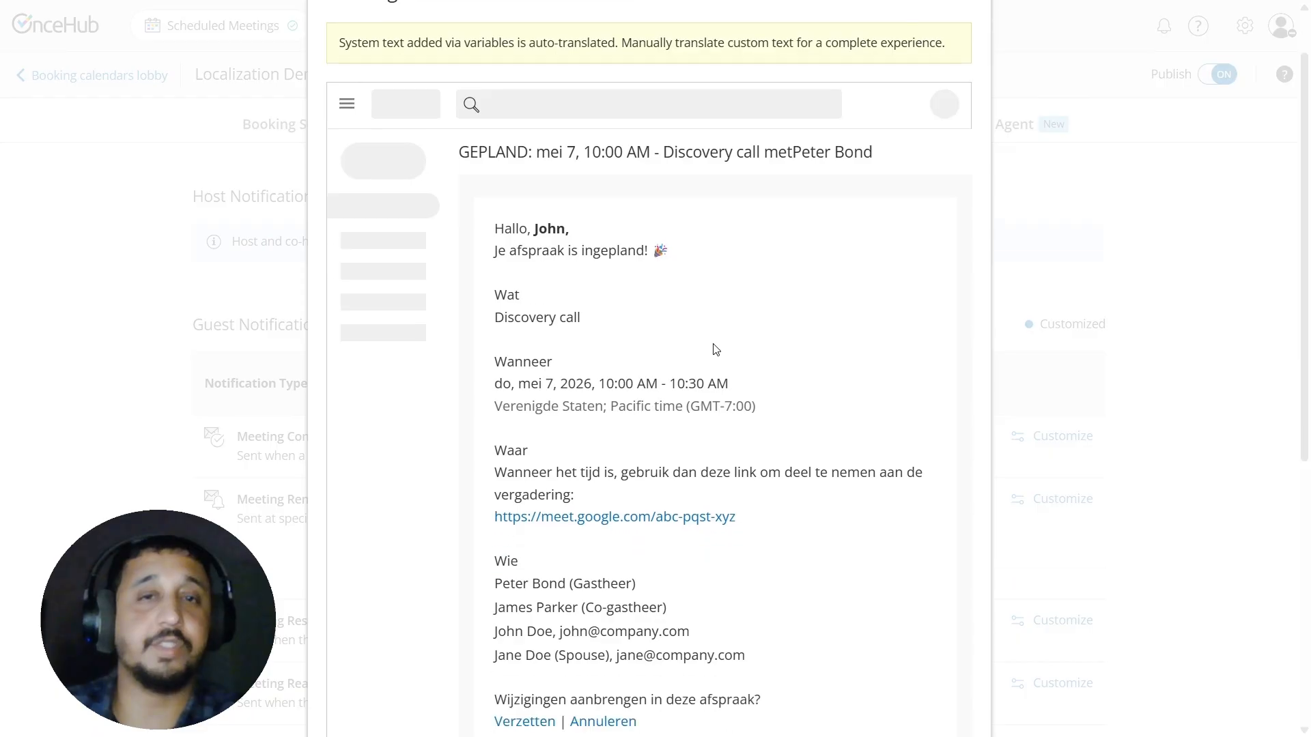
scroll(713, 341, down, 5)
scroll(717, 517, up, 2)
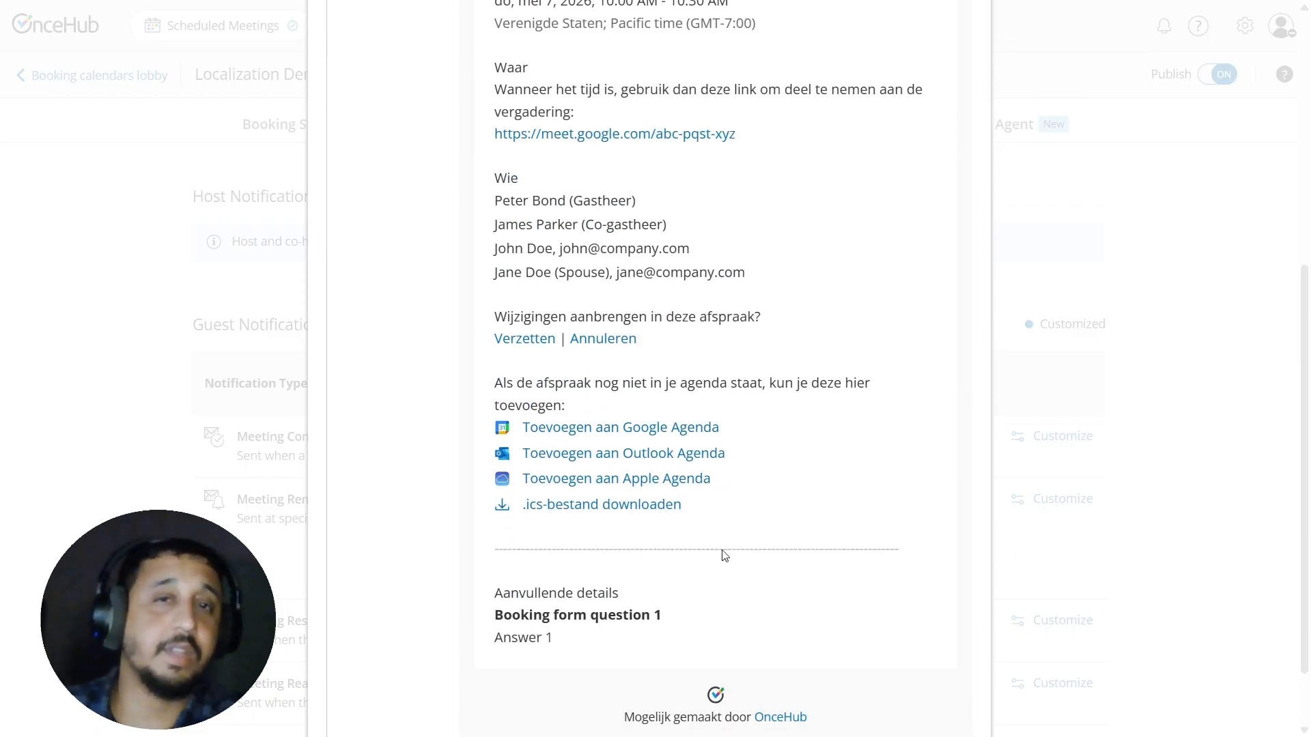
- Check the closing section and footer of the Meeting Confirmation email preview and close the preview
scroll(757, 467, up, 1)
scroll(756, 468, down, 1)
scroll(756, 468, up, 1)
scroll(910, 664, down, 3)
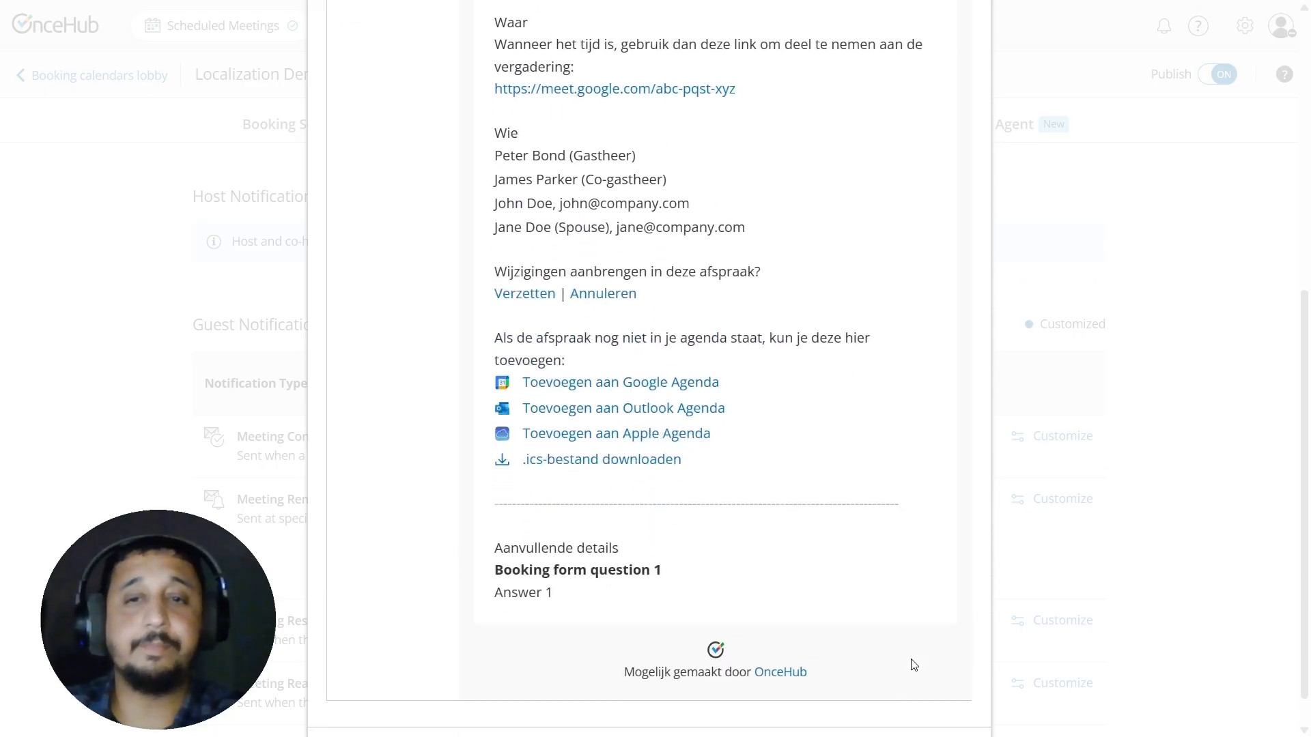
click(937, 712)
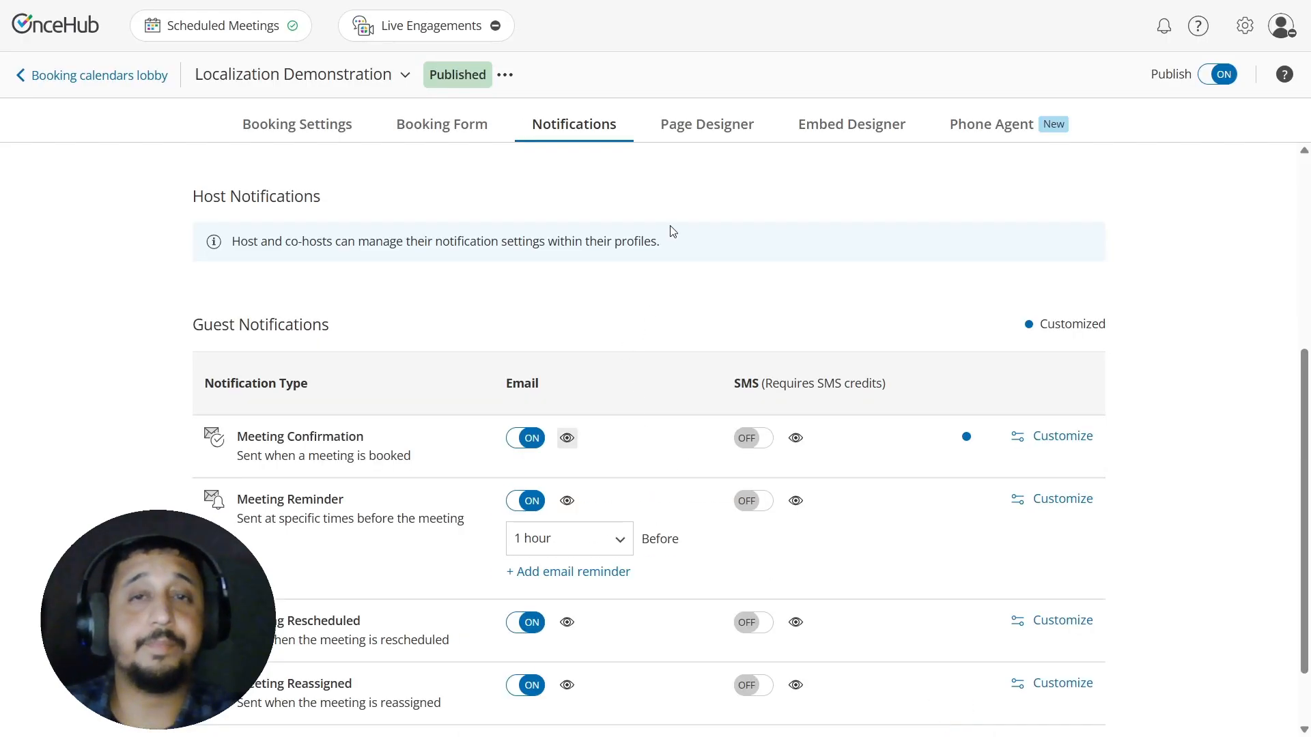
- In the booking calendar's page design, set the information pane's subheading to "Financieel planner"
click(720, 131)
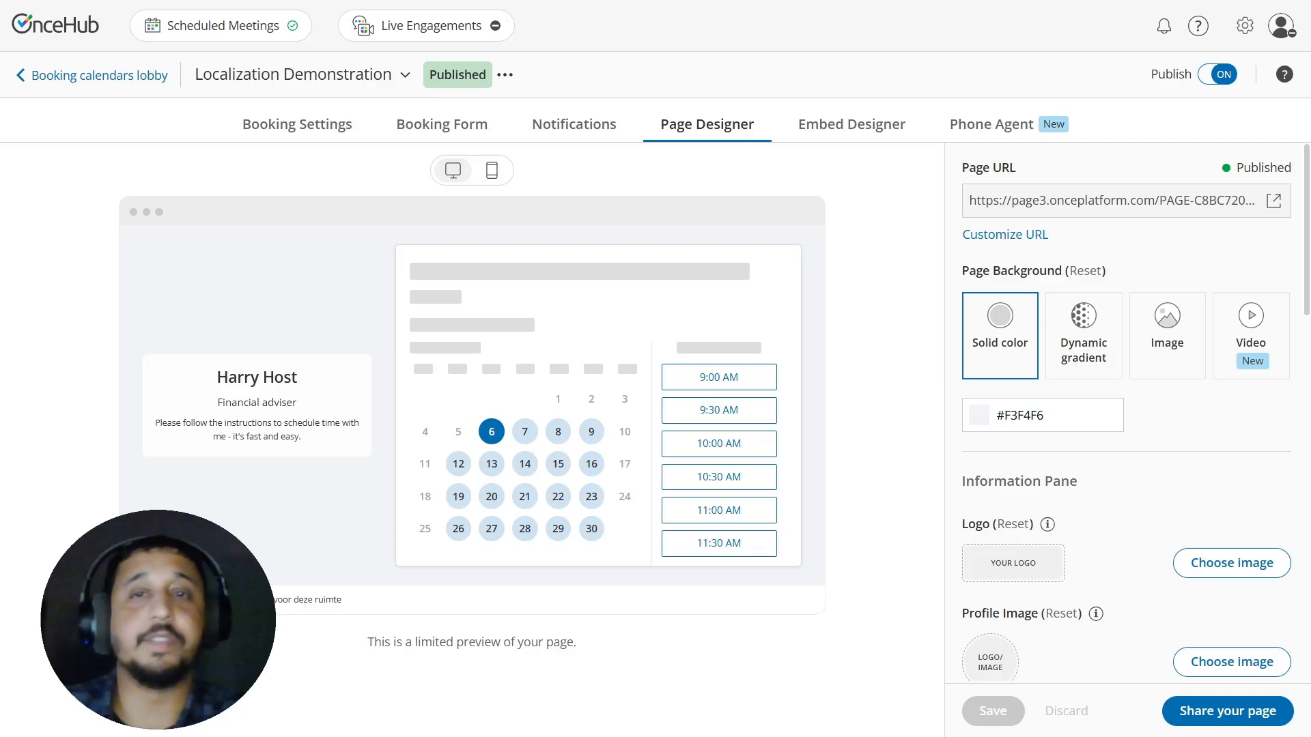
scroll(1106, 488, down, 4)
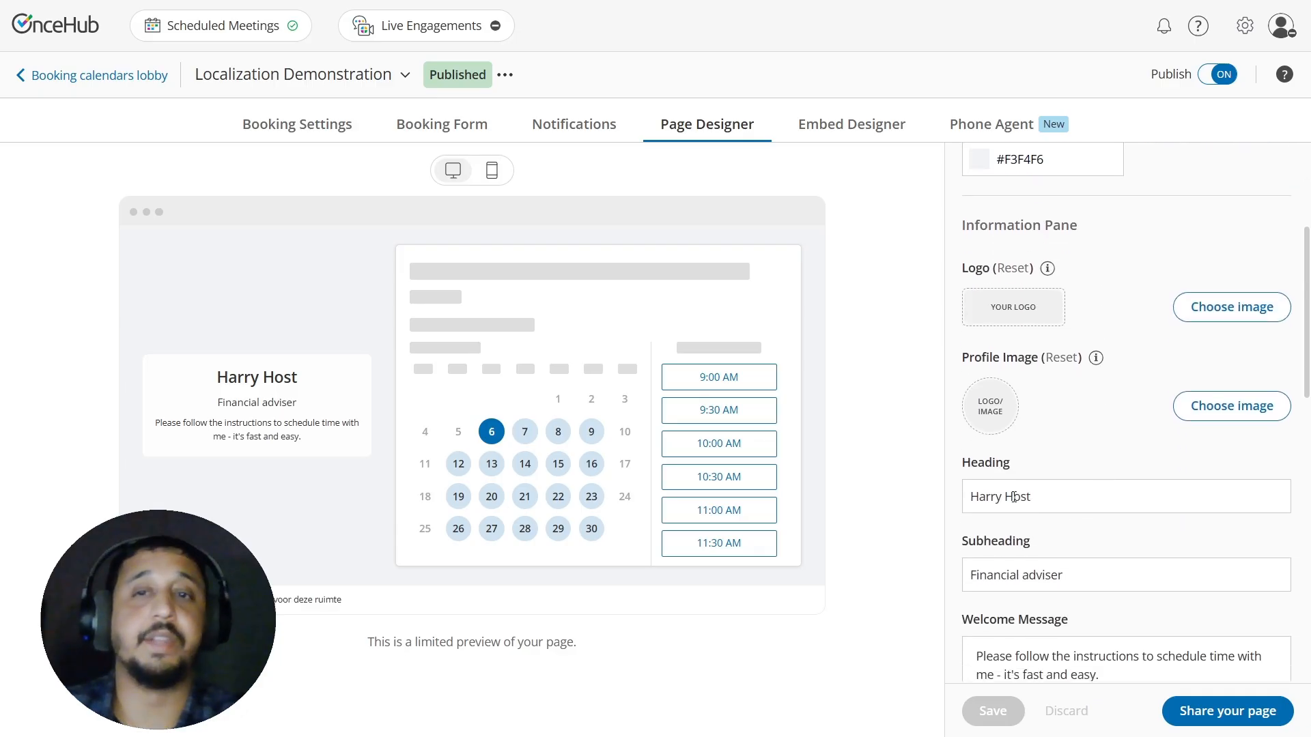
scroll(1123, 539, down, 5)
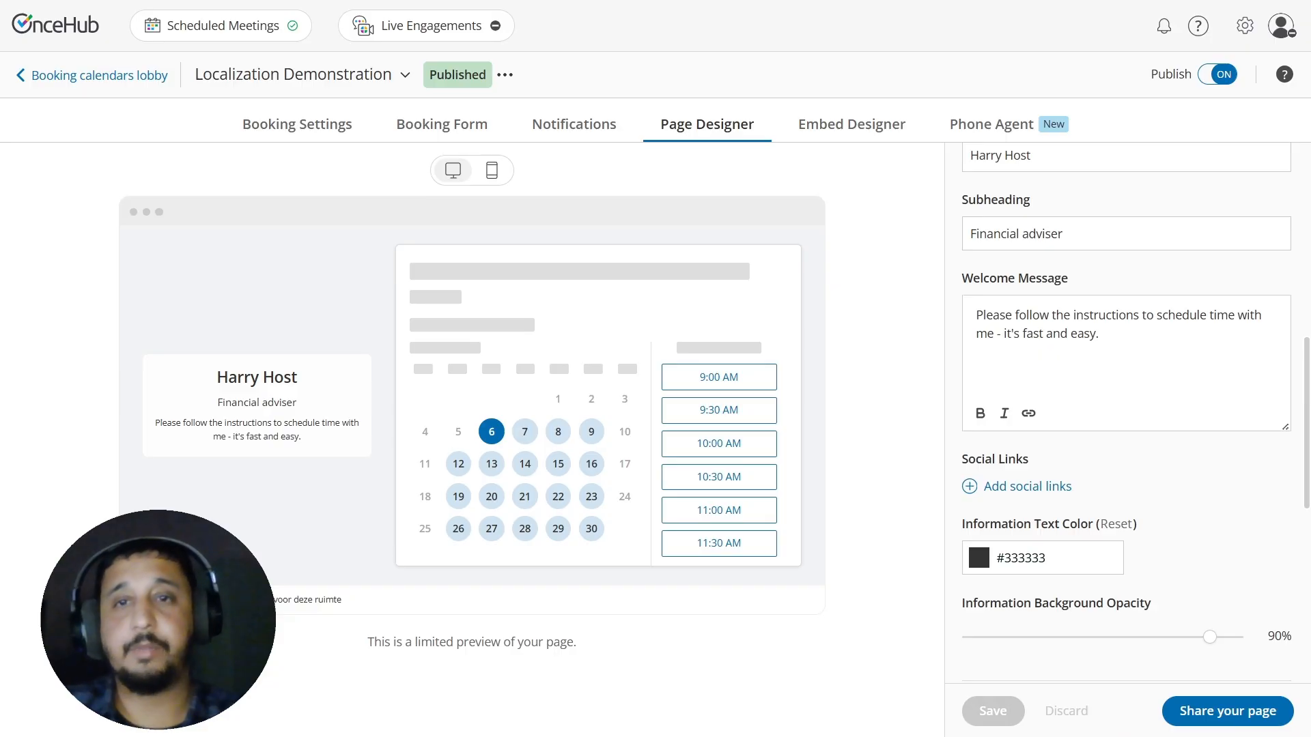
triple_click(1113, 233)
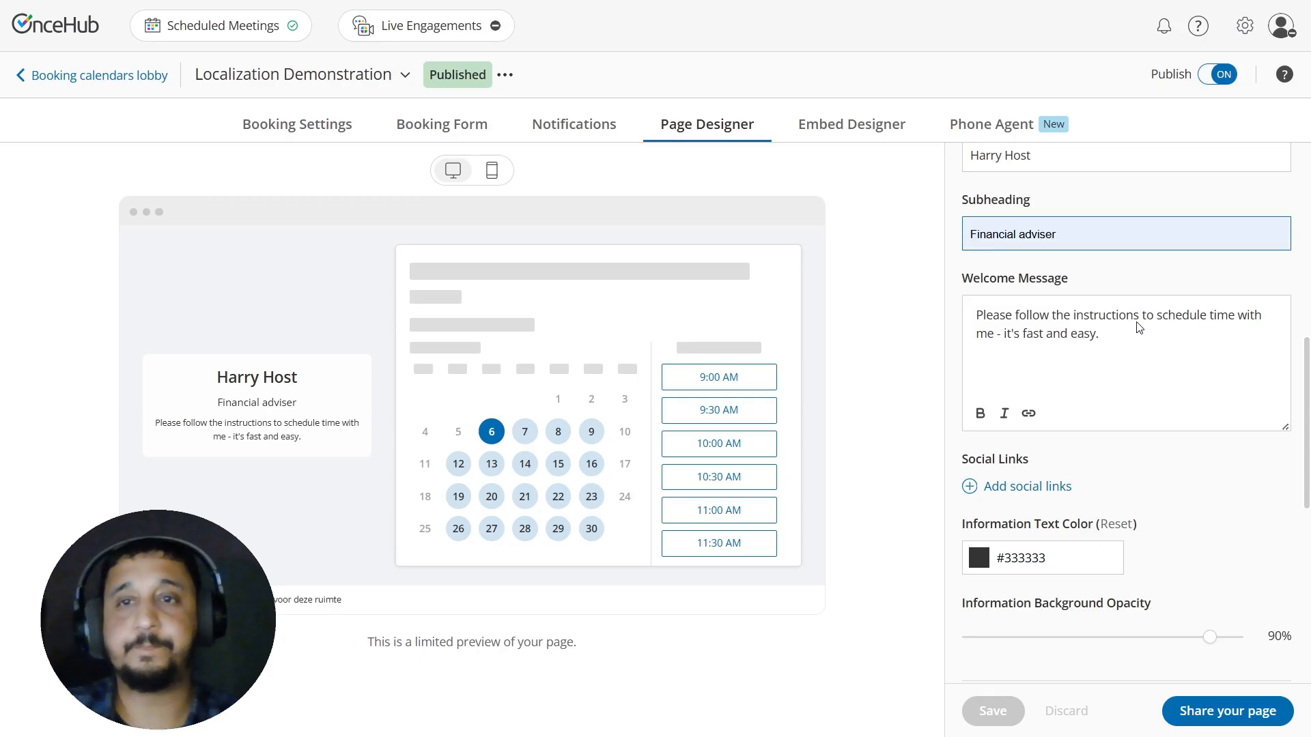
click(1100, 240)
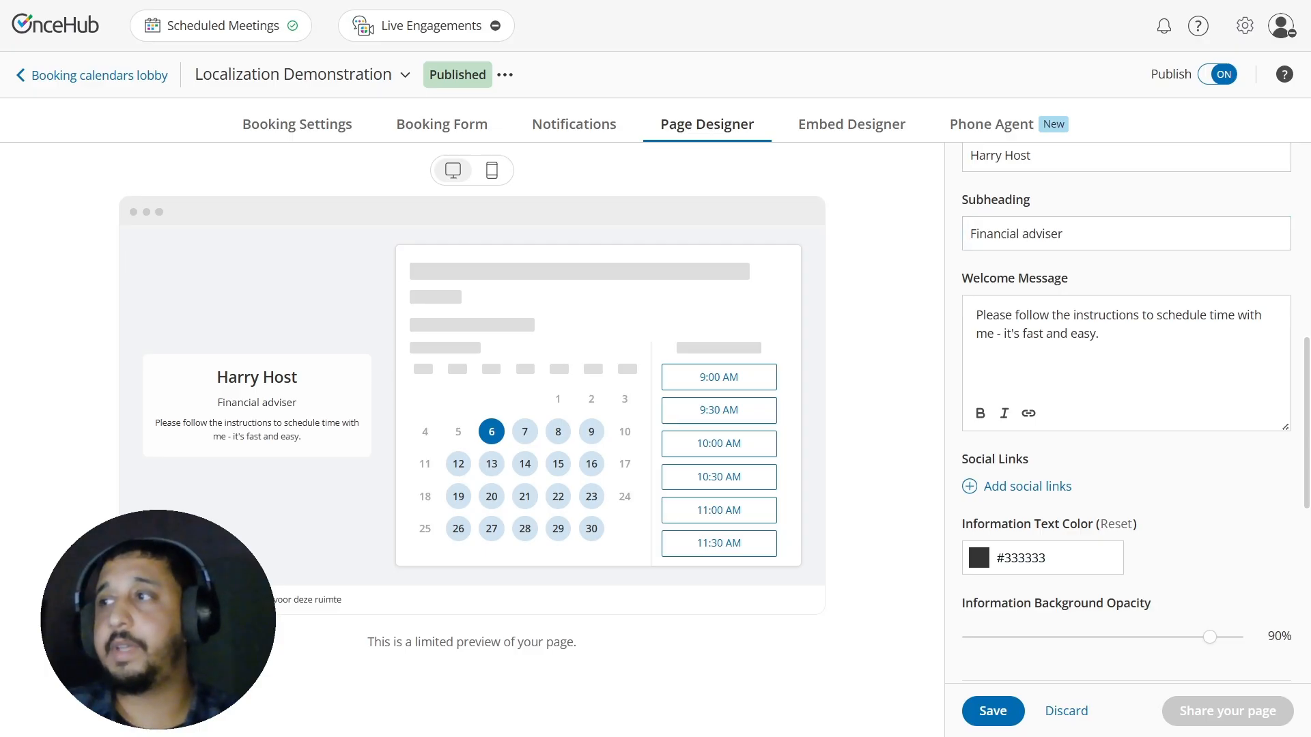
drag(1065, 233, 945, 244)
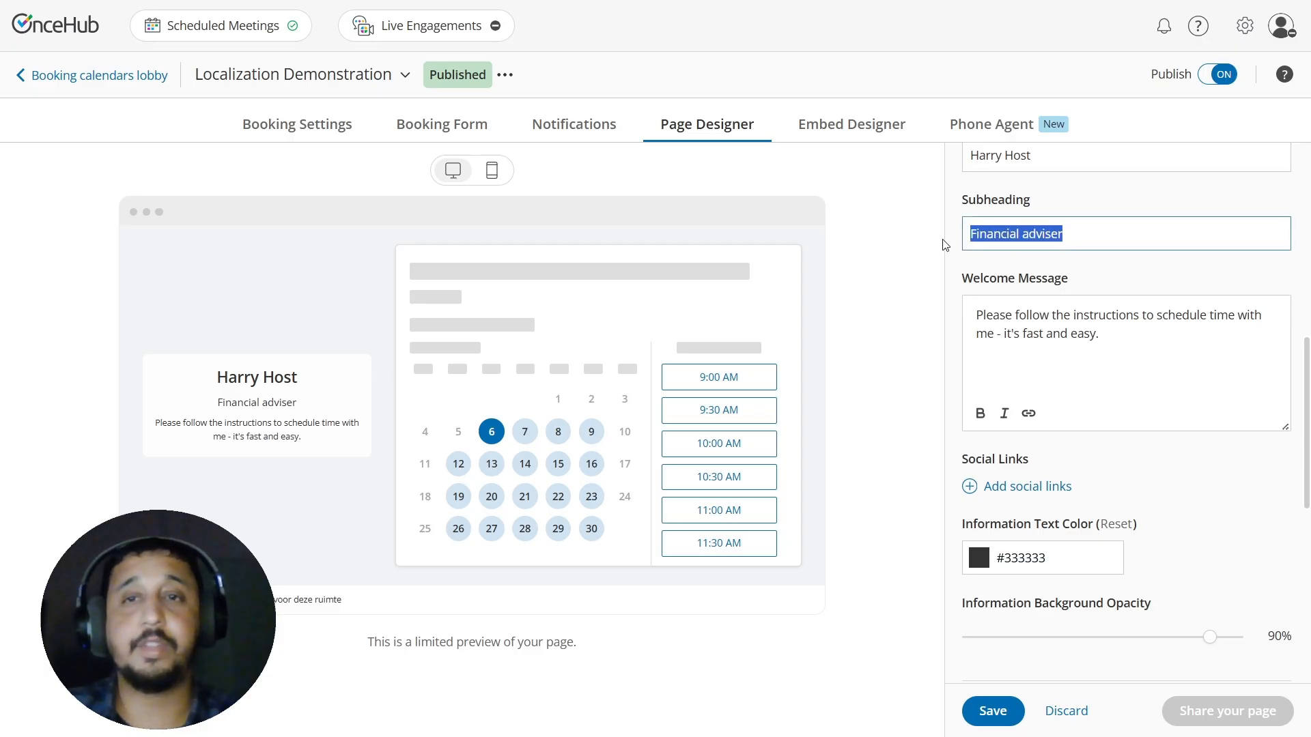
text(Financieel planner)
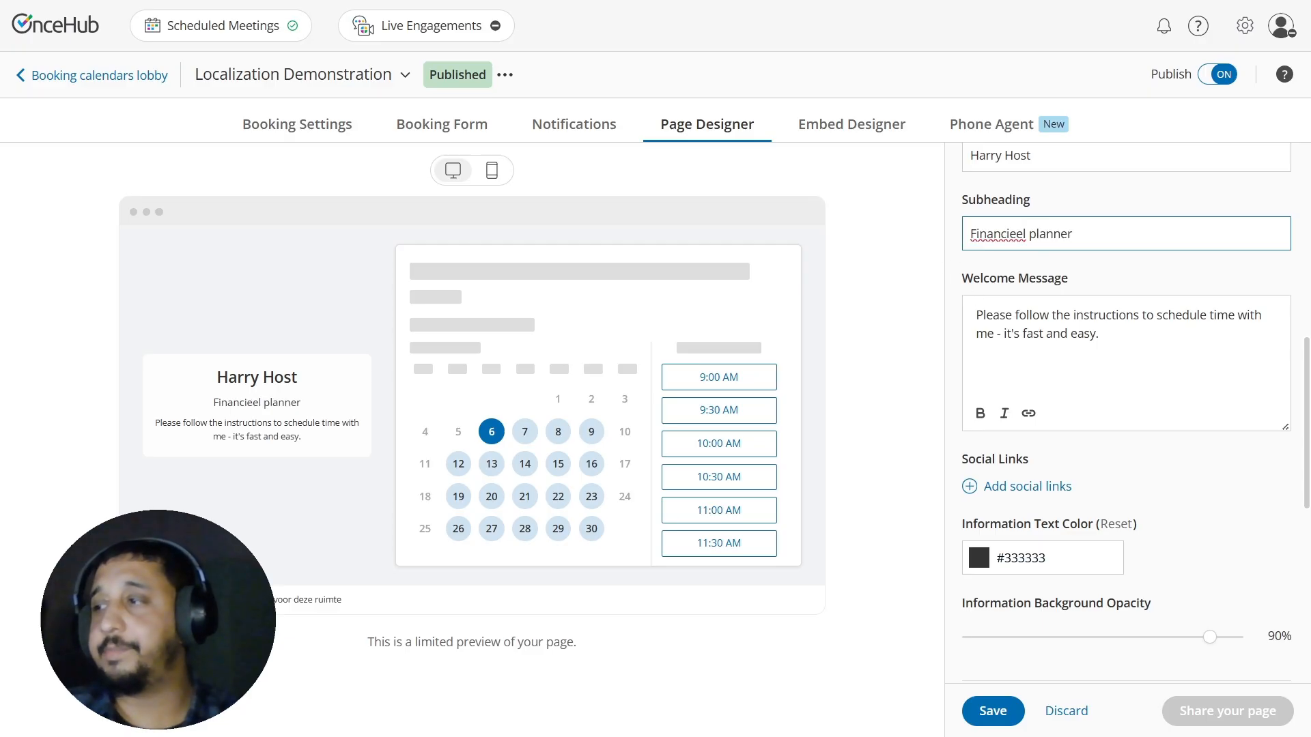
- Replace the welcome message with "Volg de instructies om een afspraak met mij te plannen – het is snel en eenvoudig." and save the page design
key(alt+Tab)
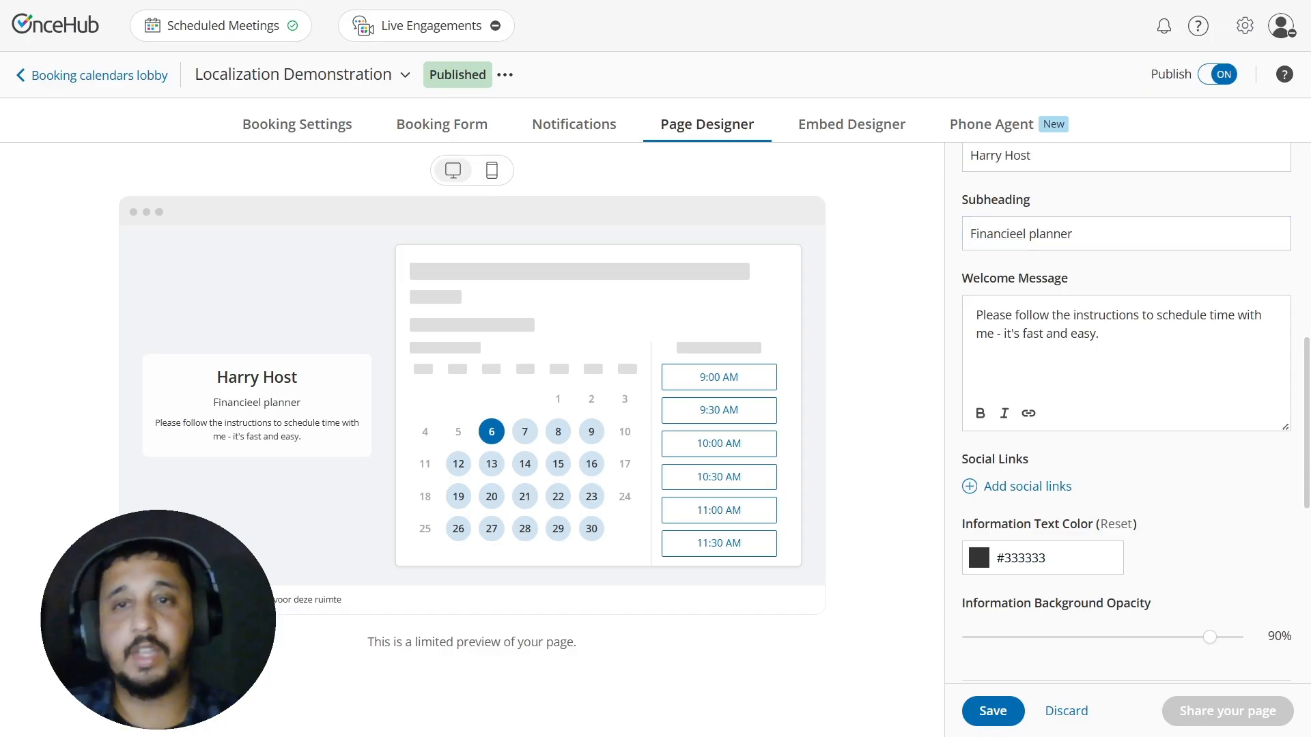
drag(1101, 335, 960, 314)
text(Volg de instructies om een afspraak met mij te plannen – het is snel en eenvoudig.)
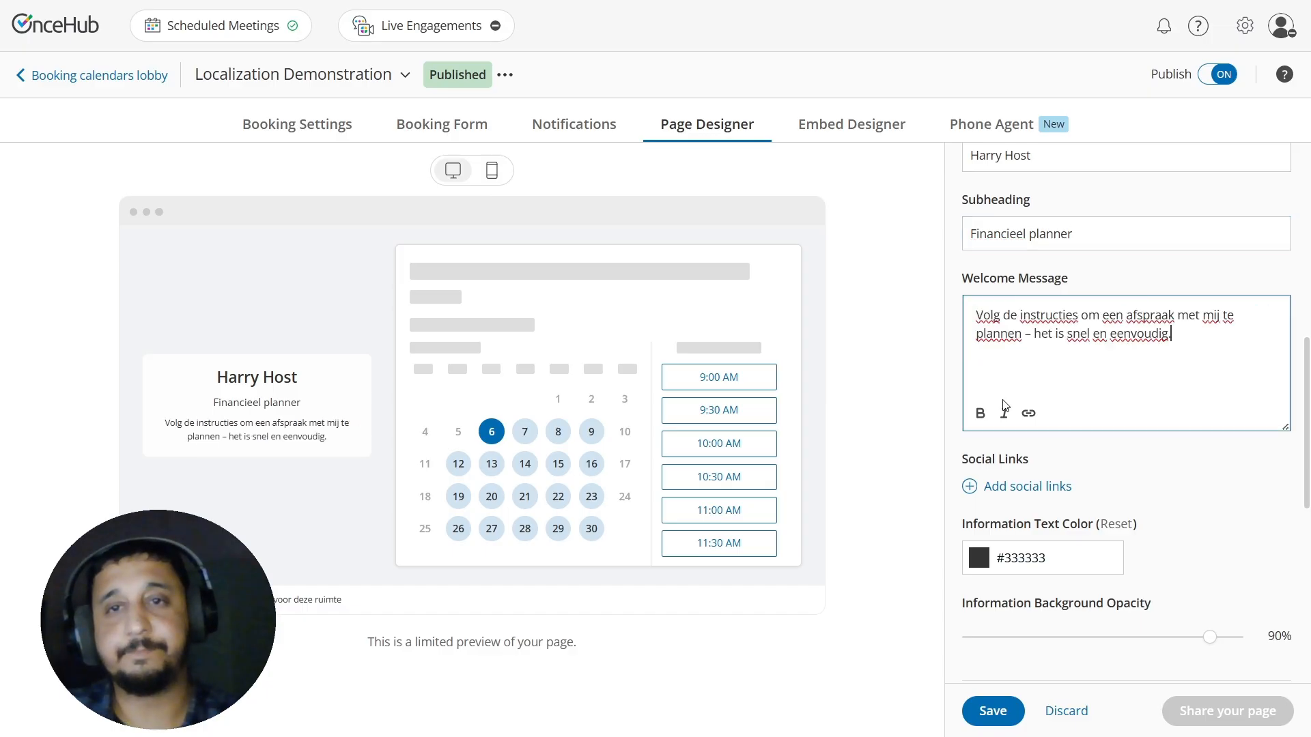
click(1002, 714)
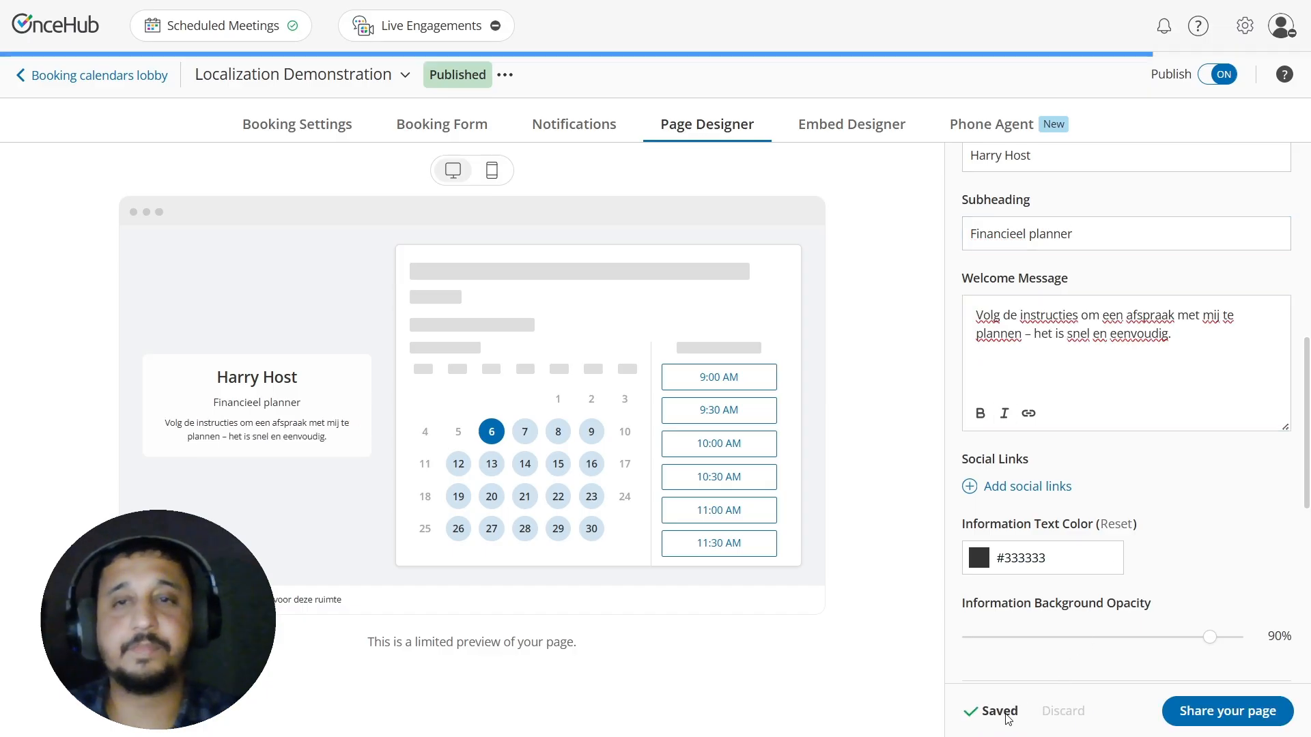
- Open the live booking page, pick the 05:30 slot on 12 May, and check the Dutch booking form before returning to the page design
scroll(1126, 566, down, 2)
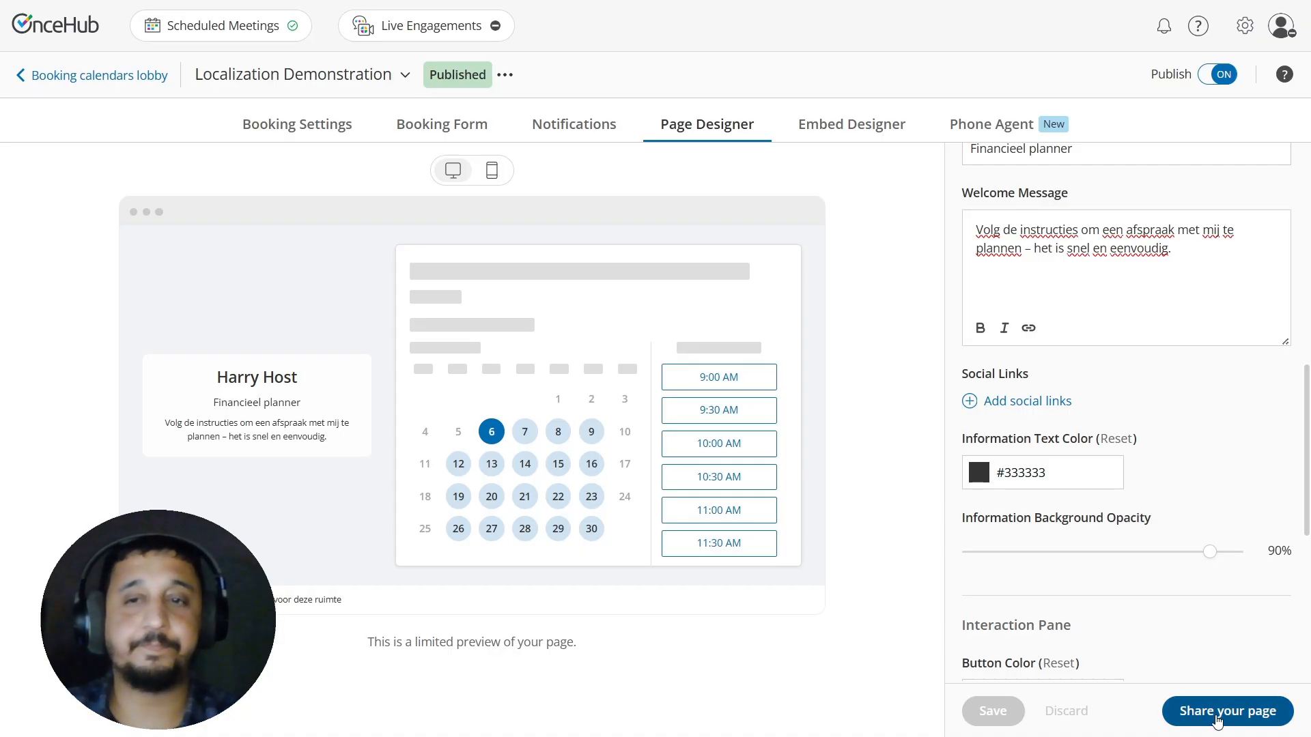
click(1218, 714)
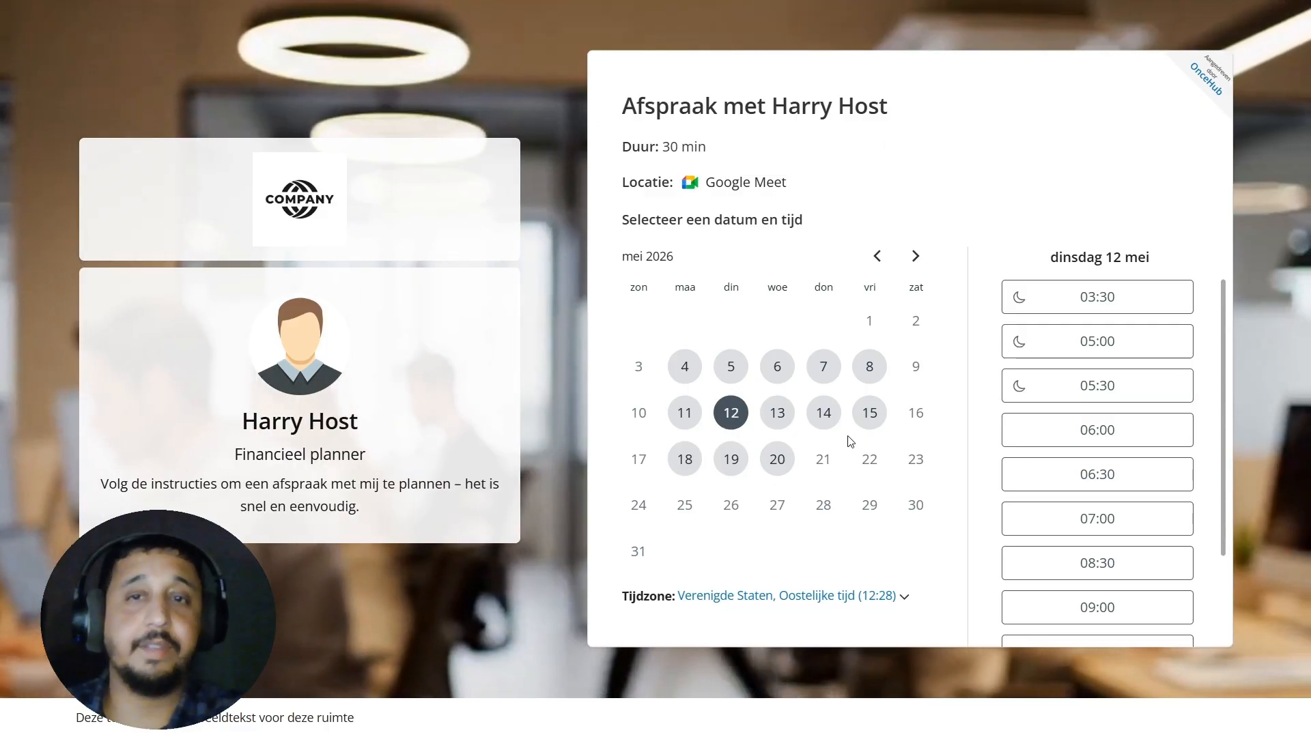
click(1100, 387)
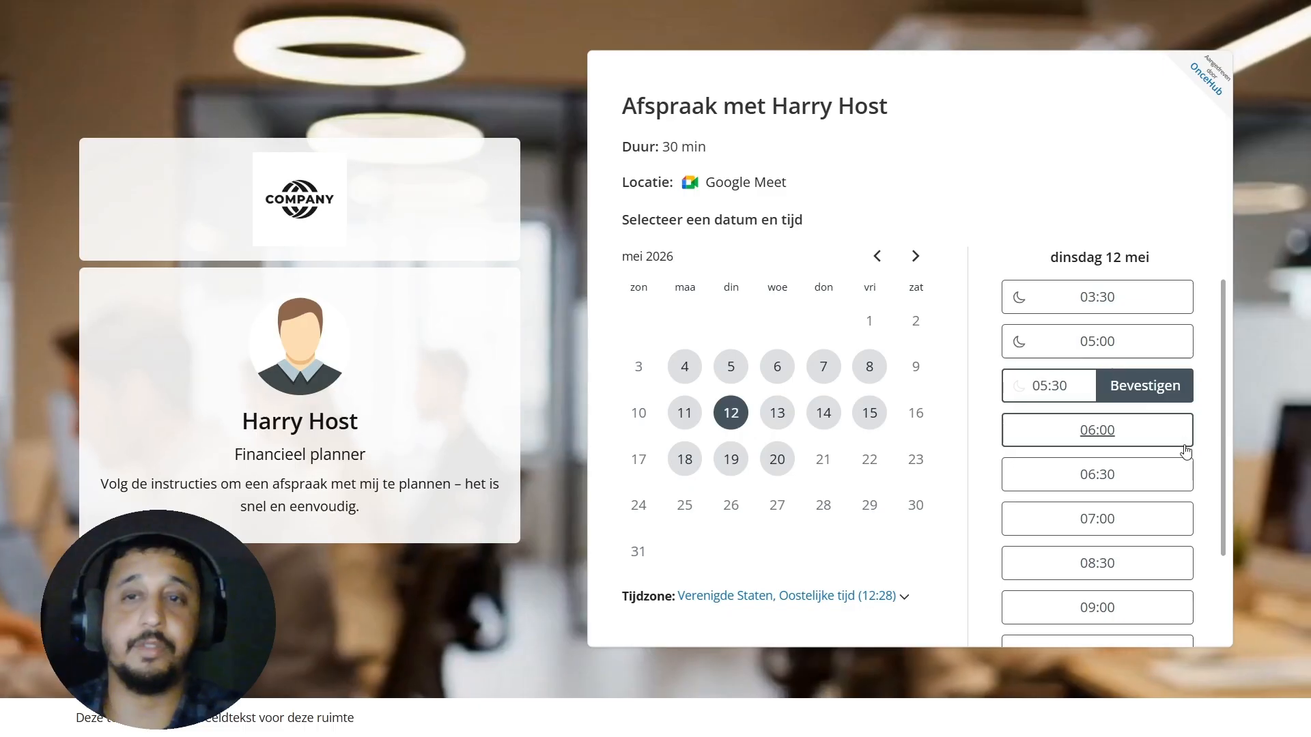
click(1147, 388)
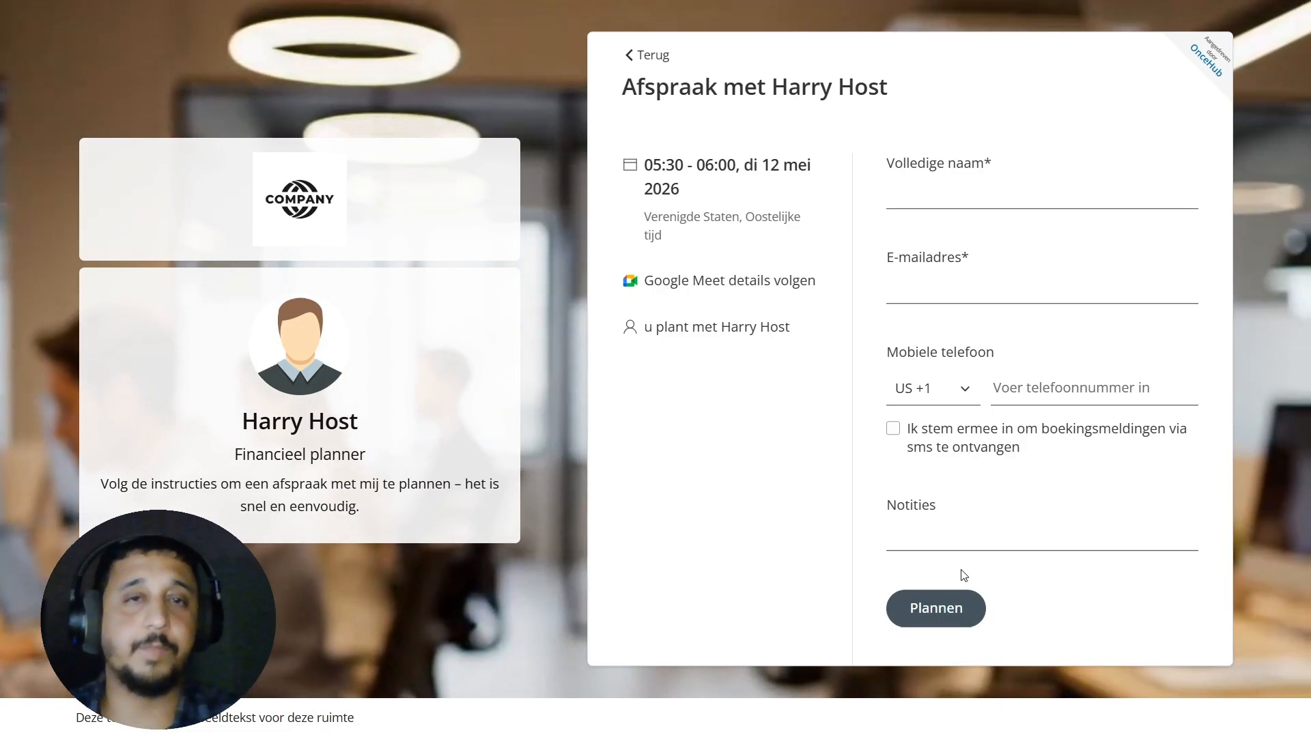
key(ctrl+shift+Tab)
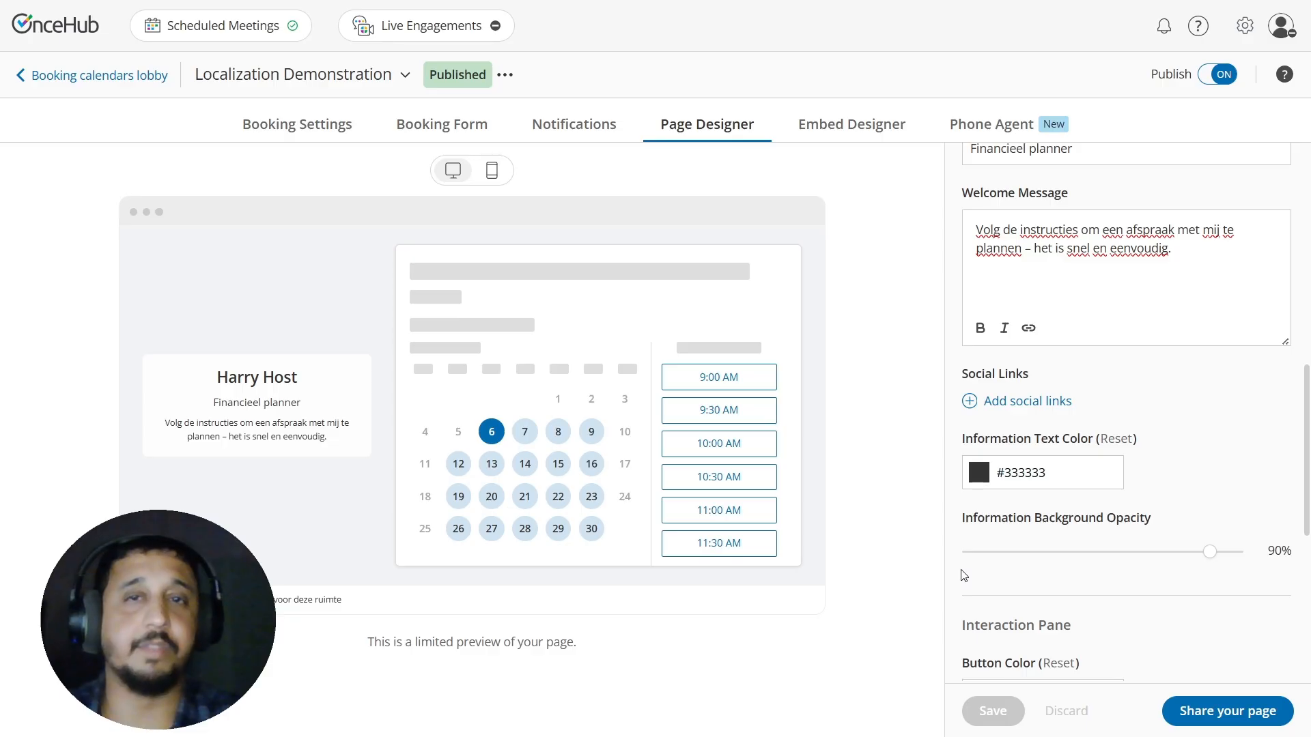
- Open the Dutch Locale booking calendar template and review its centrally controlled booking settings
click(56, 39)
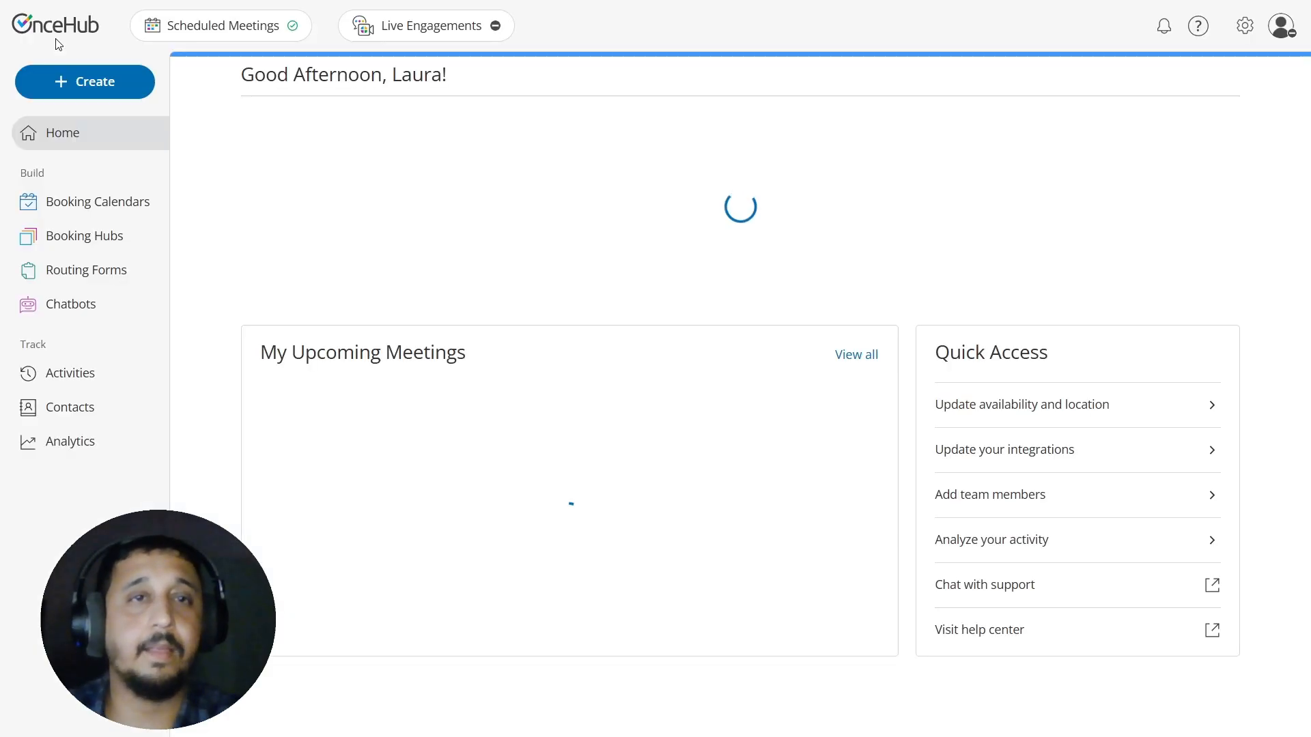
click(1237, 34)
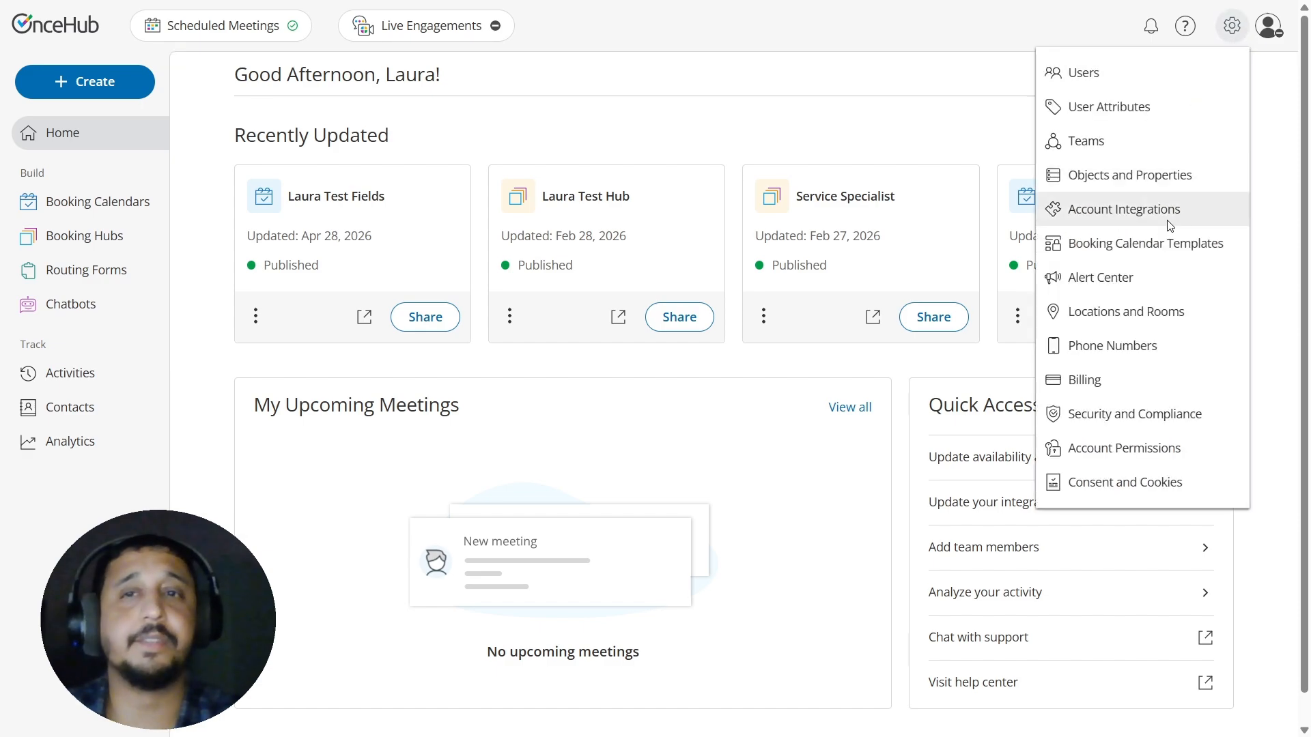
click(1189, 245)
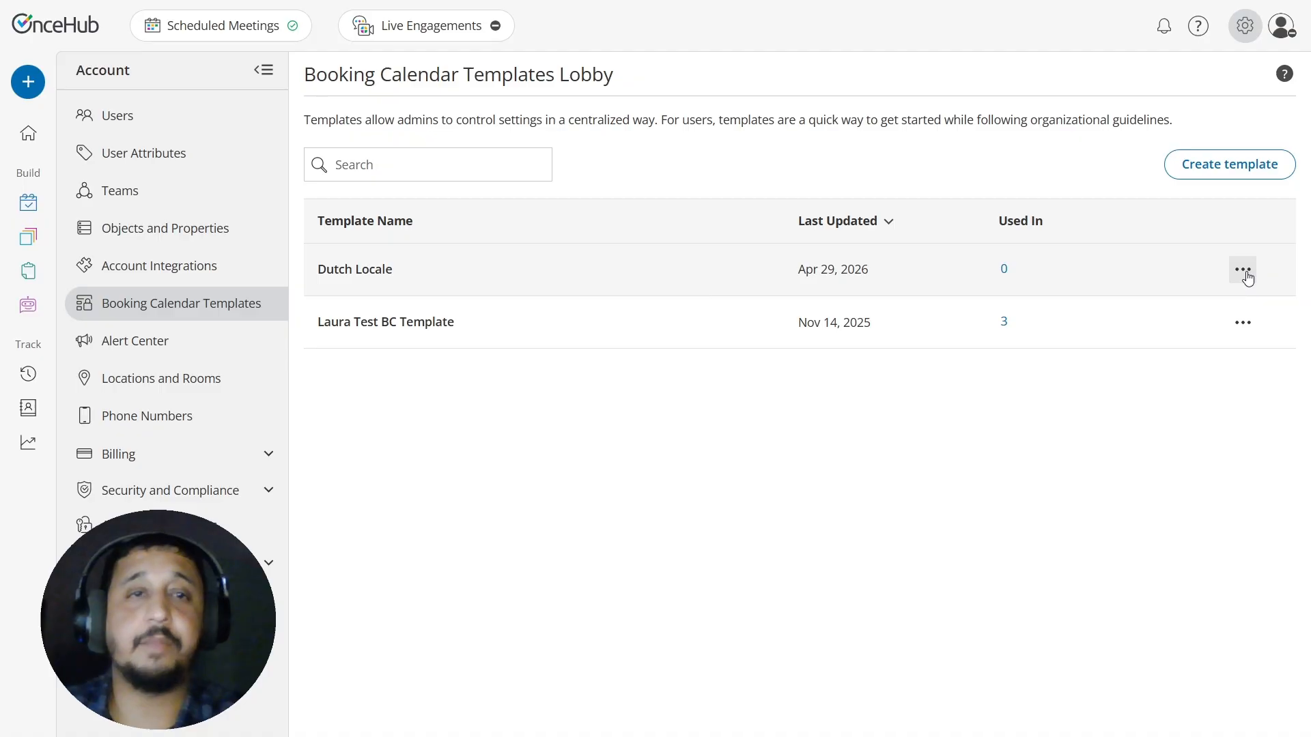
click(1183, 275)
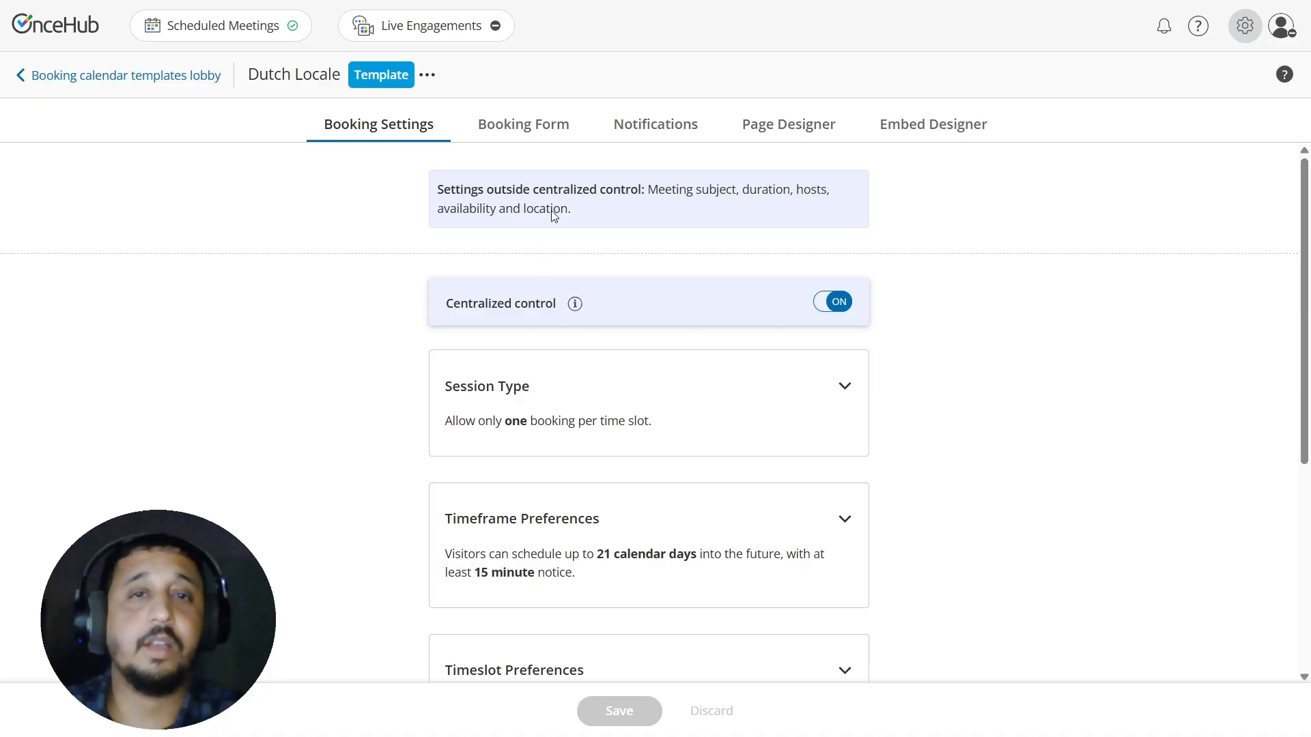
scroll(553, 215, down, 1)
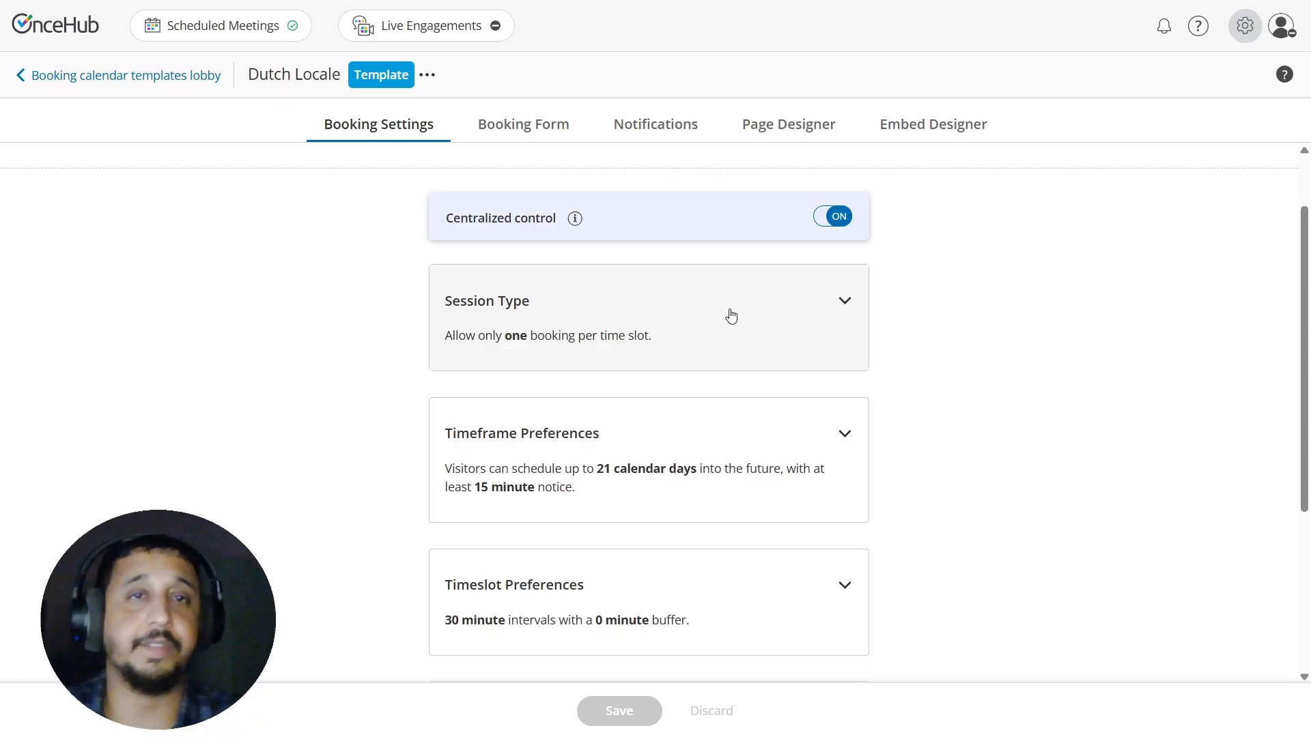
scroll(731, 323, down, 2)
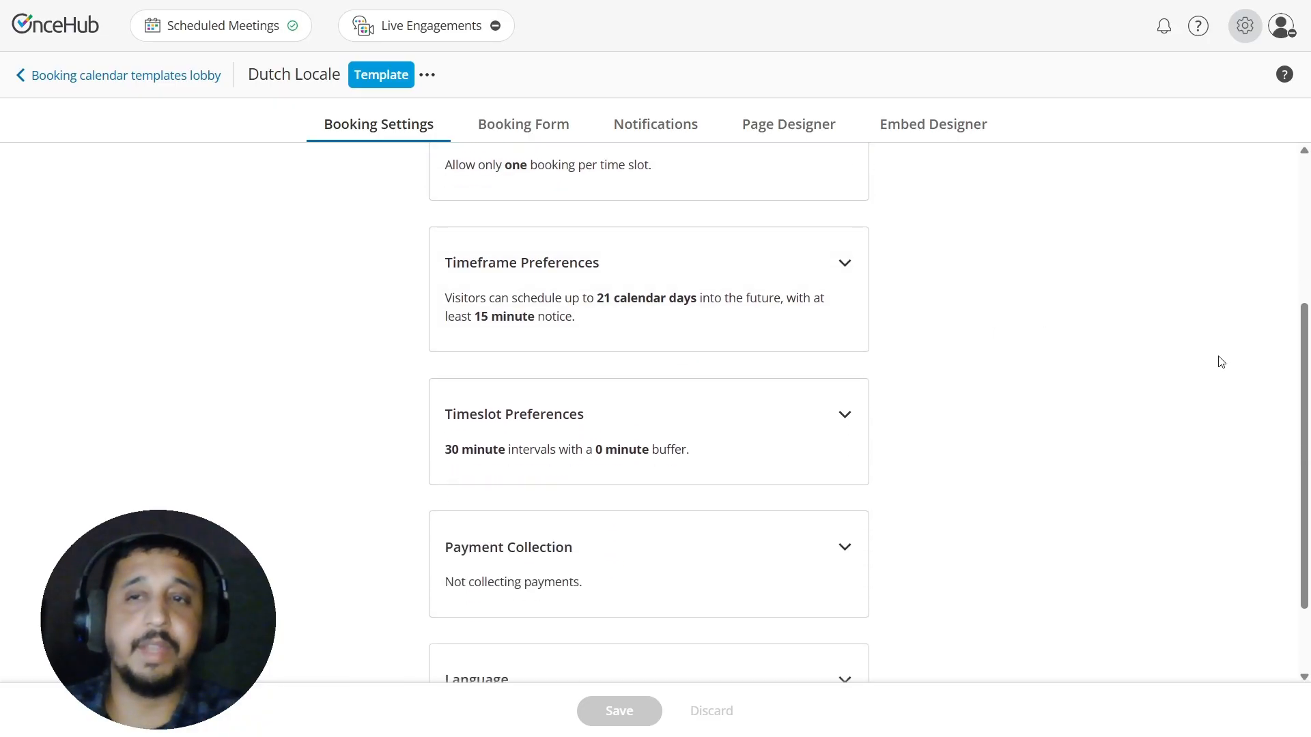
drag(1296, 391, 1286, 261)
- Review the Dutch Locale template's booking form questions down to the location question
click(521, 106)
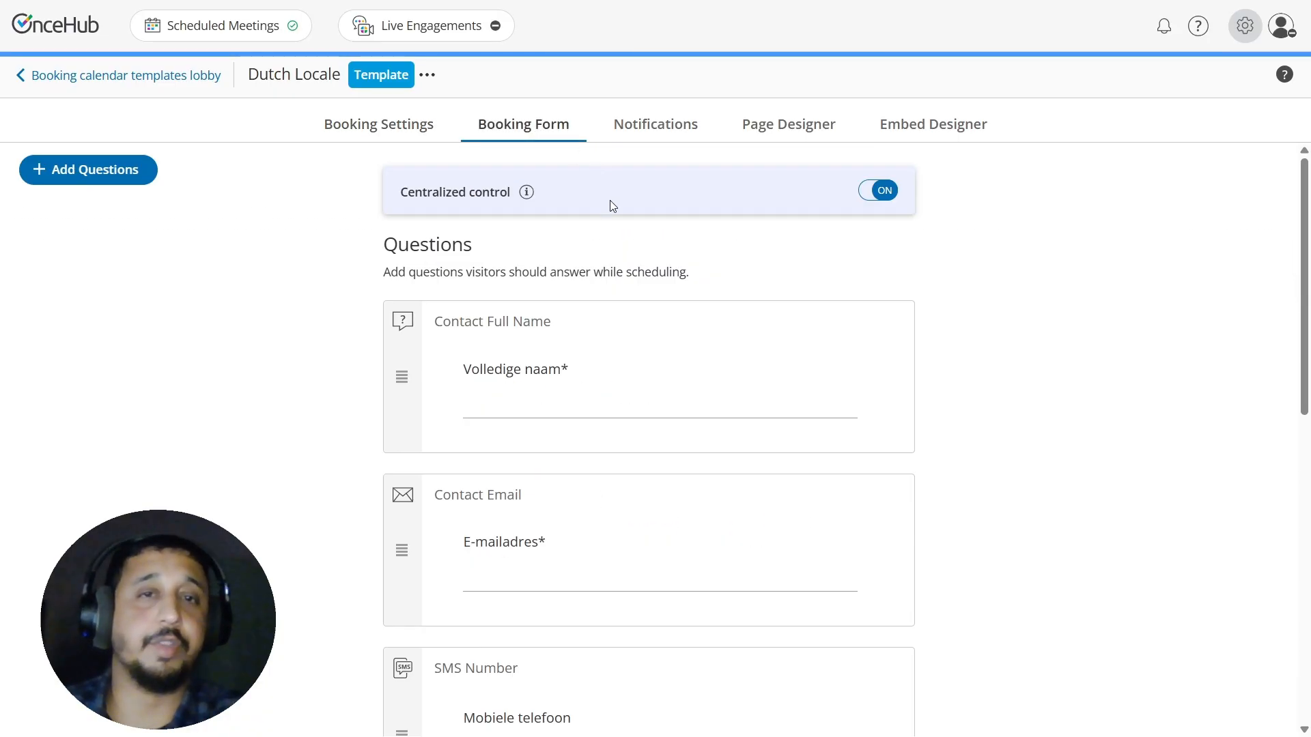
scroll(651, 427, down, 3)
scroll(651, 427, down, 3)
- Review the Dutch Locale template's notification settings and preview its Meeting Confirmation email
click(683, 129)
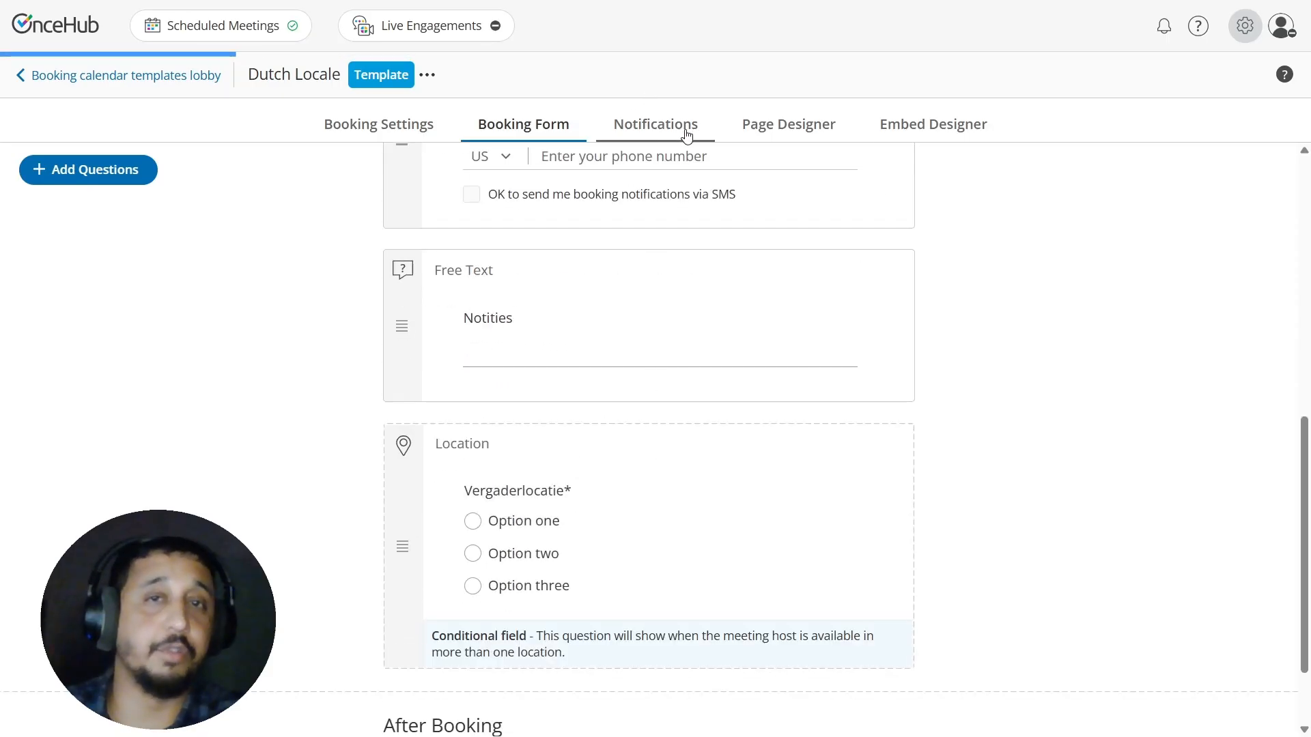
scroll(696, 481, down, 1)
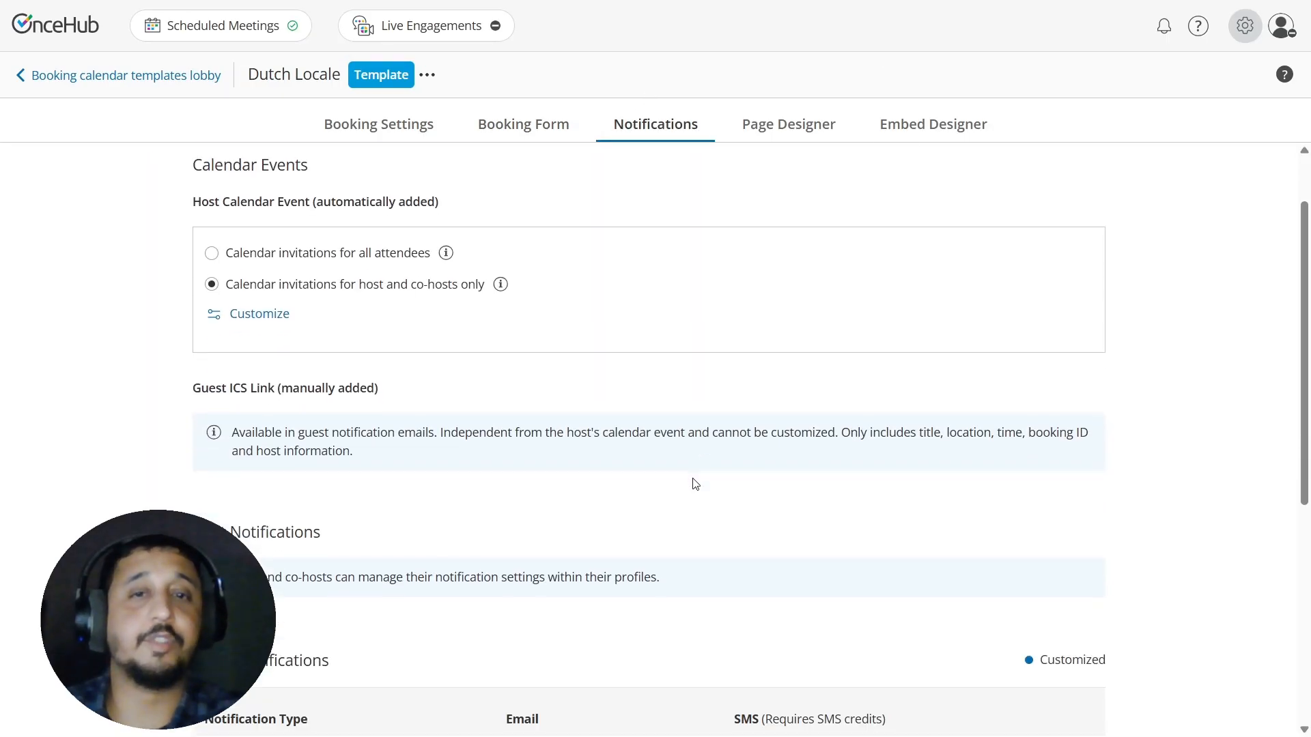
scroll(695, 488, down, 1)
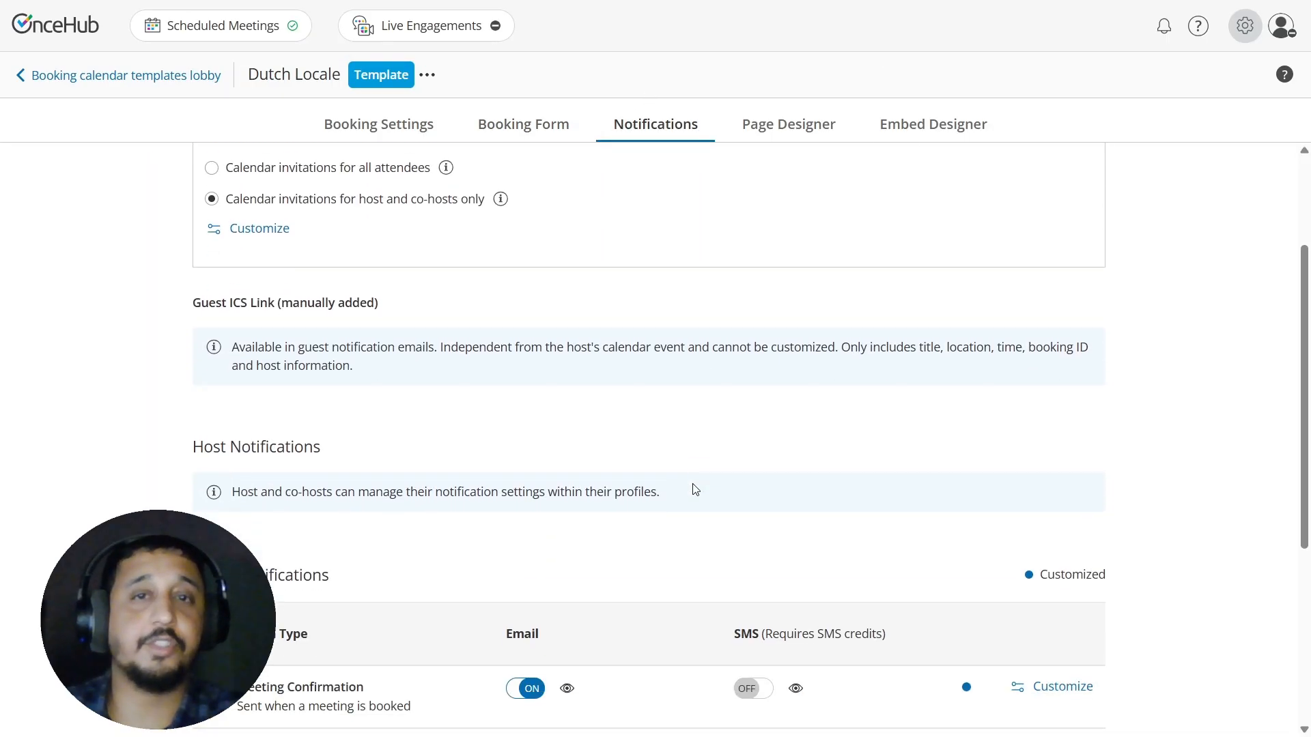
click(569, 688)
click(966, 58)
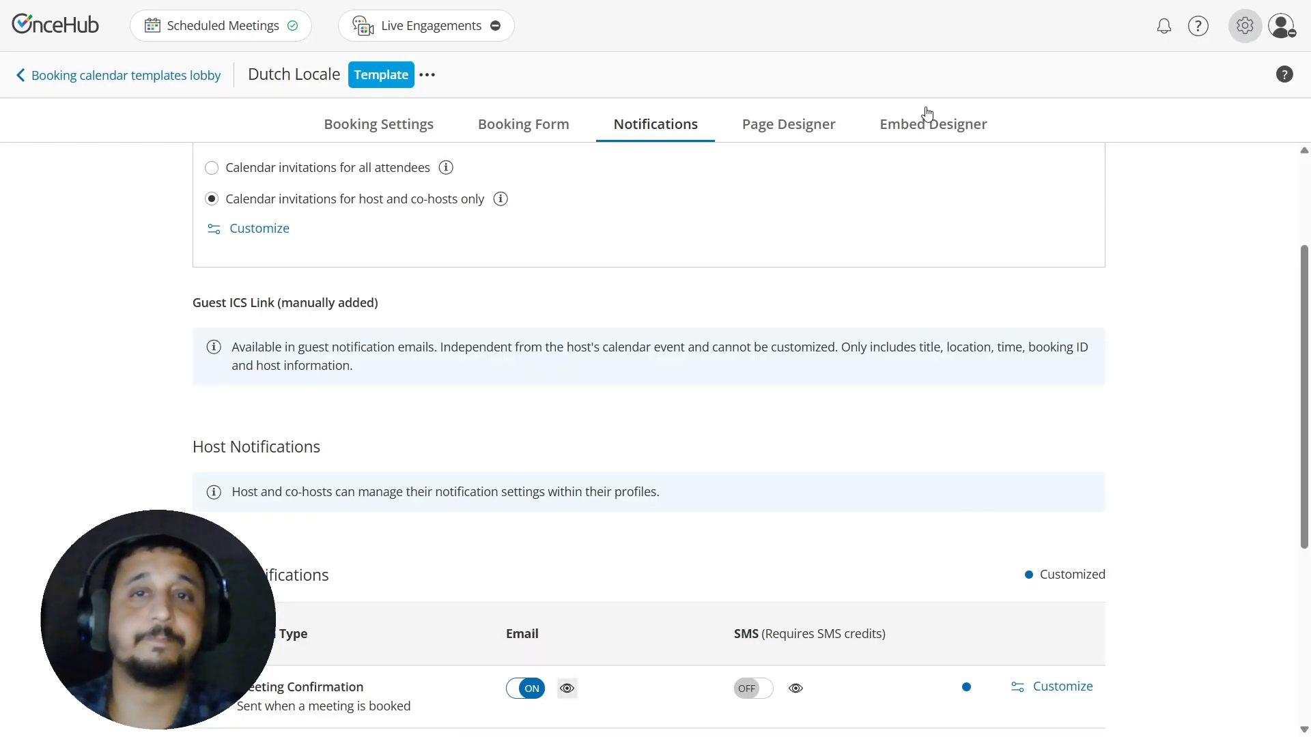
- Review the Dutch Locale template's page design down to the page footer and return to the booking calendars lobby
click(778, 123)
scroll(1051, 410, down, 6)
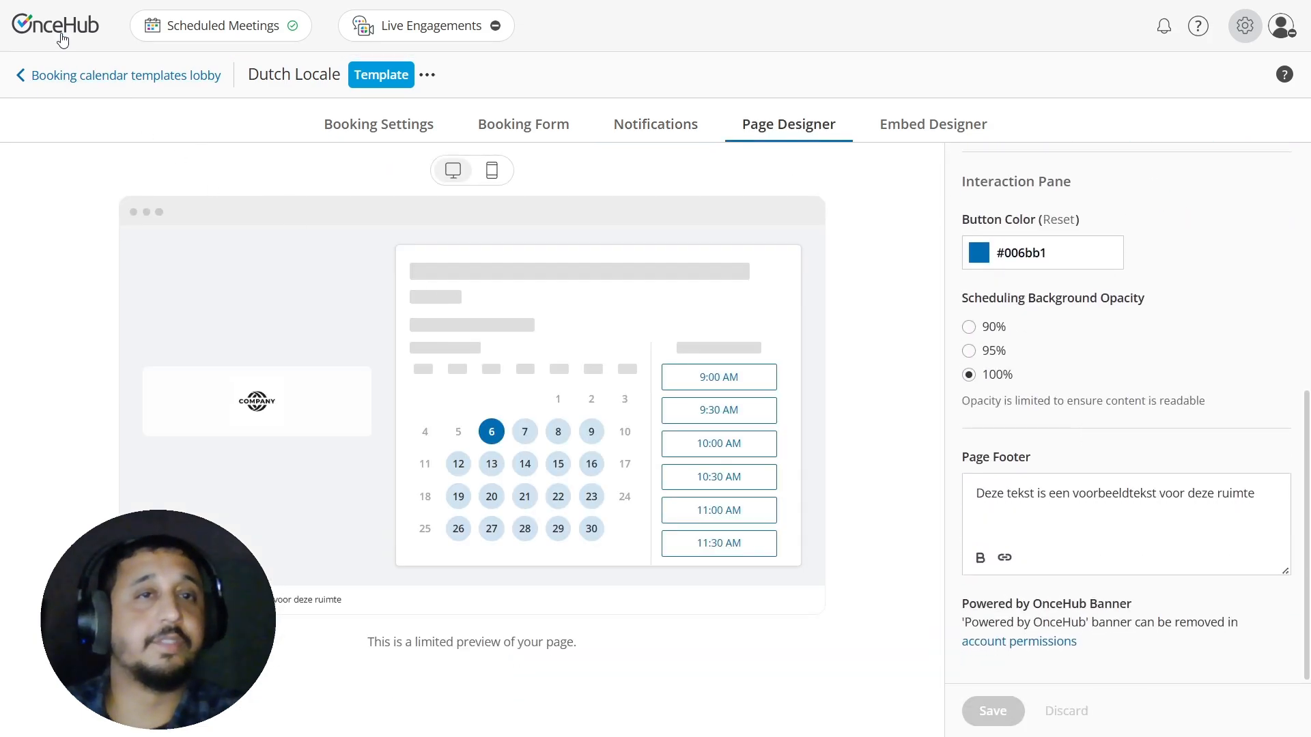
click(71, 77)
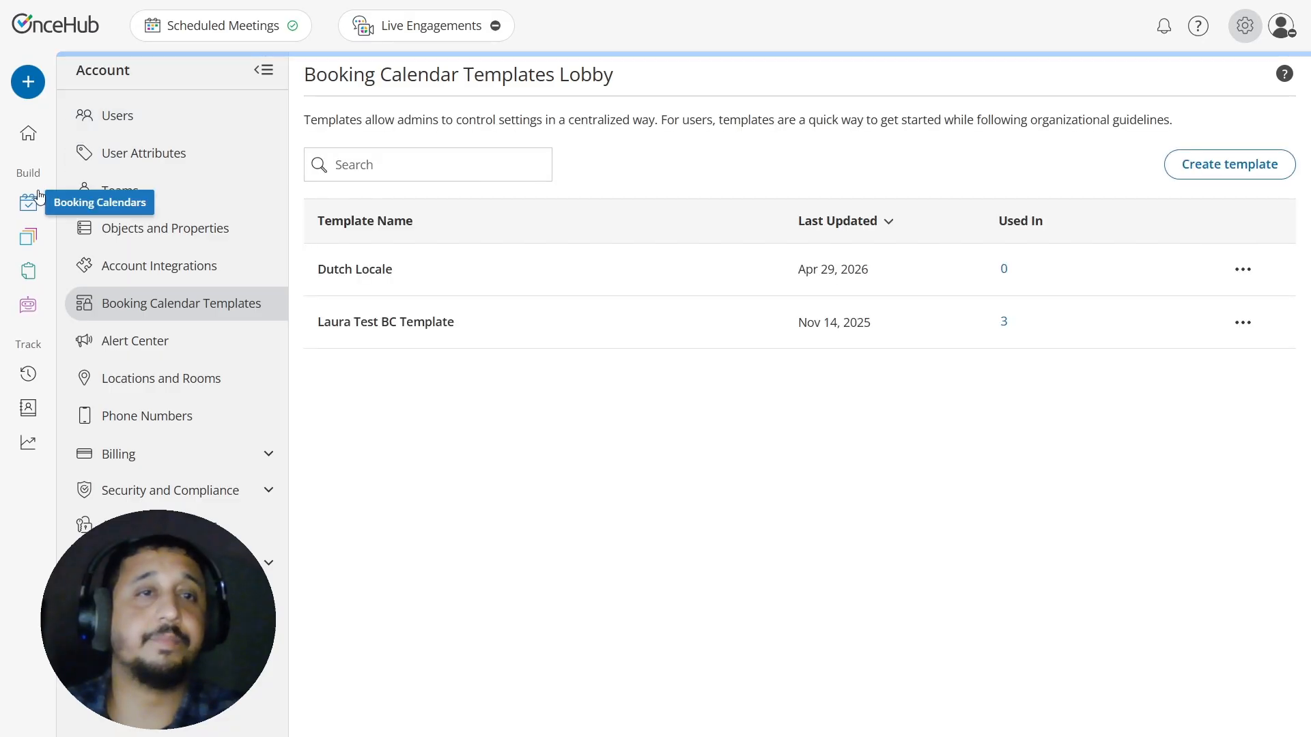
mouse_move(31, 211)
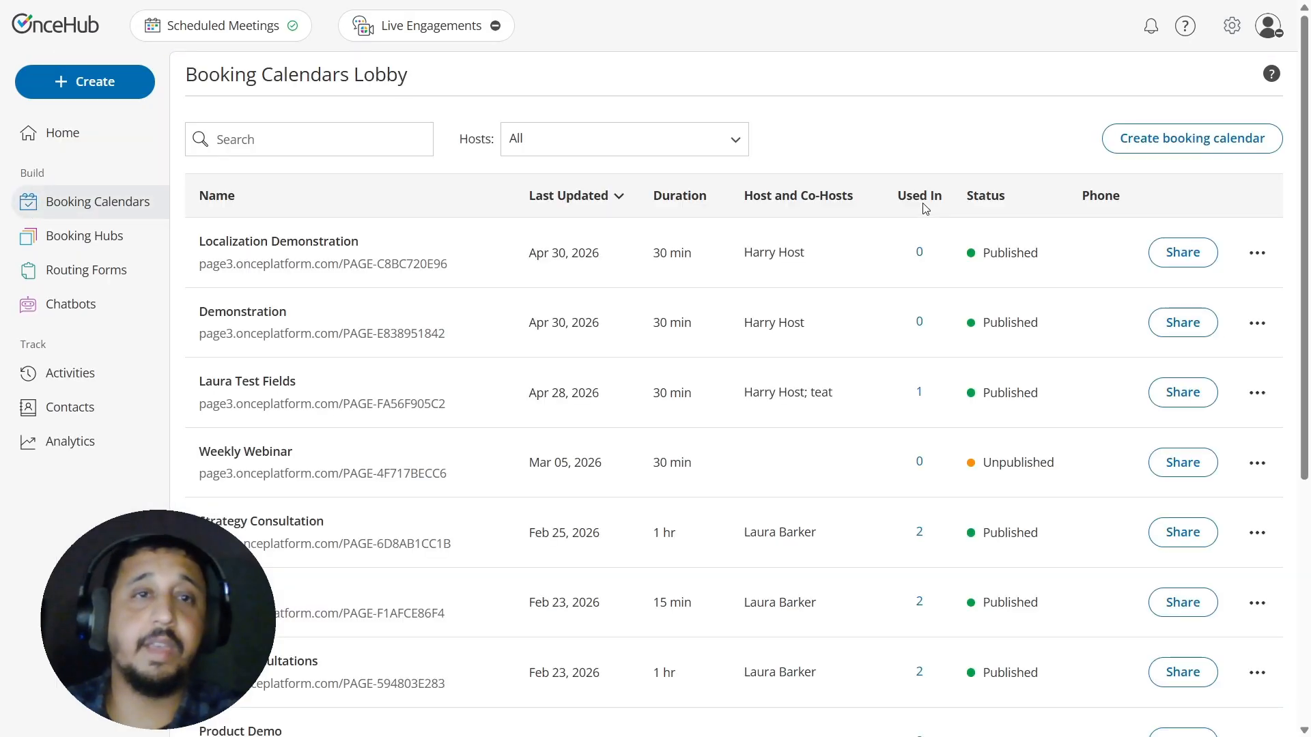
click(1201, 143)
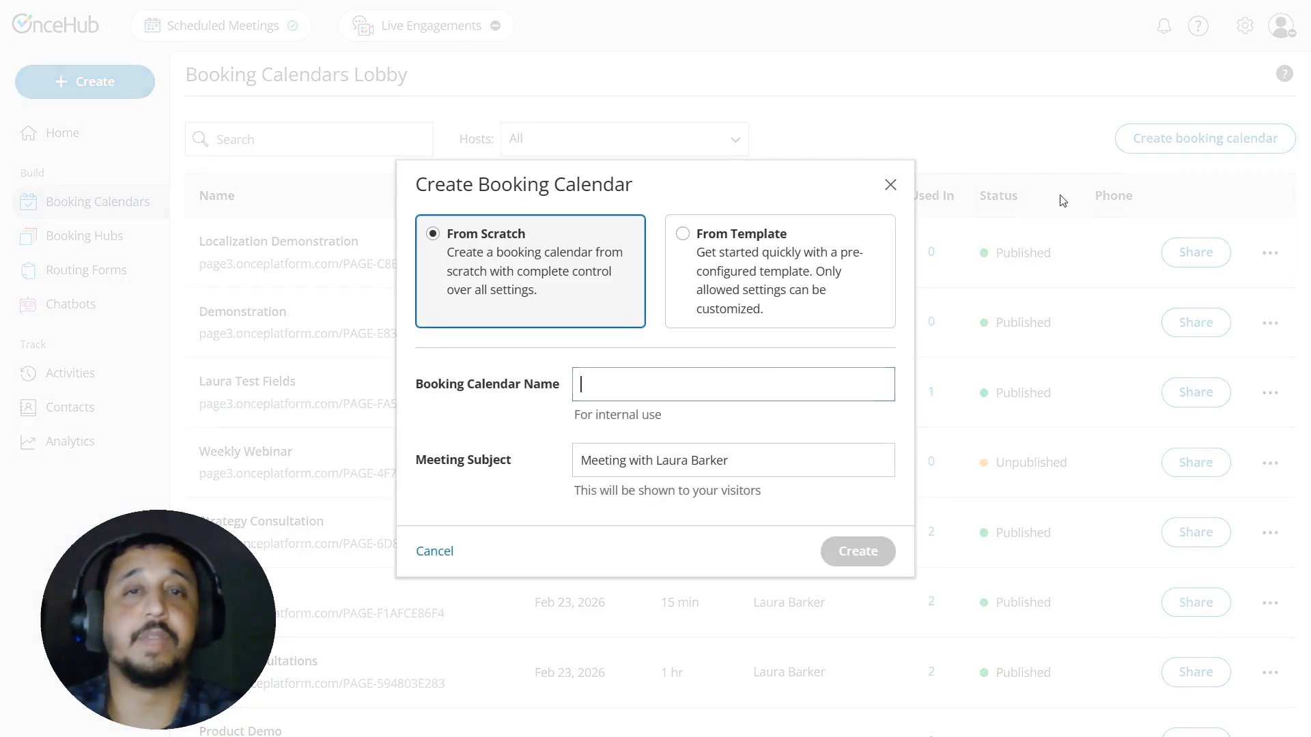
click(767, 272)
click(697, 355)
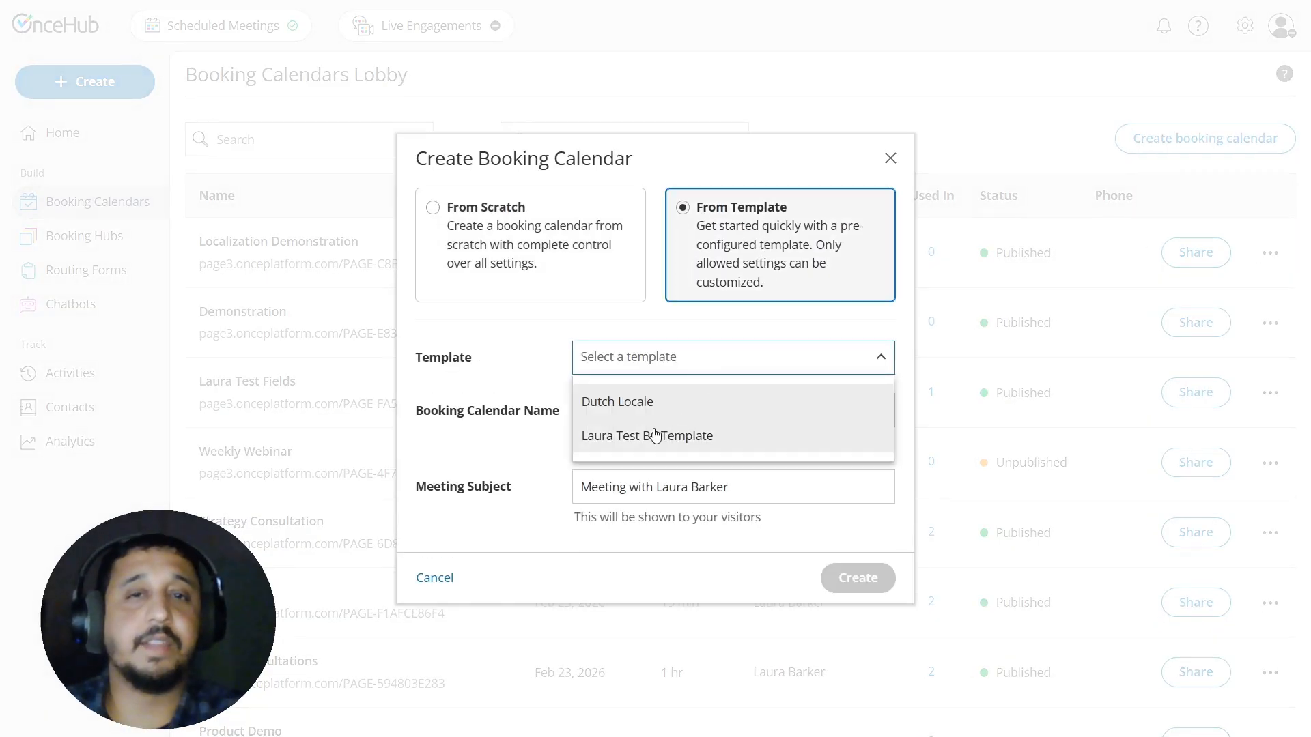
click(682, 398)
click(686, 410)
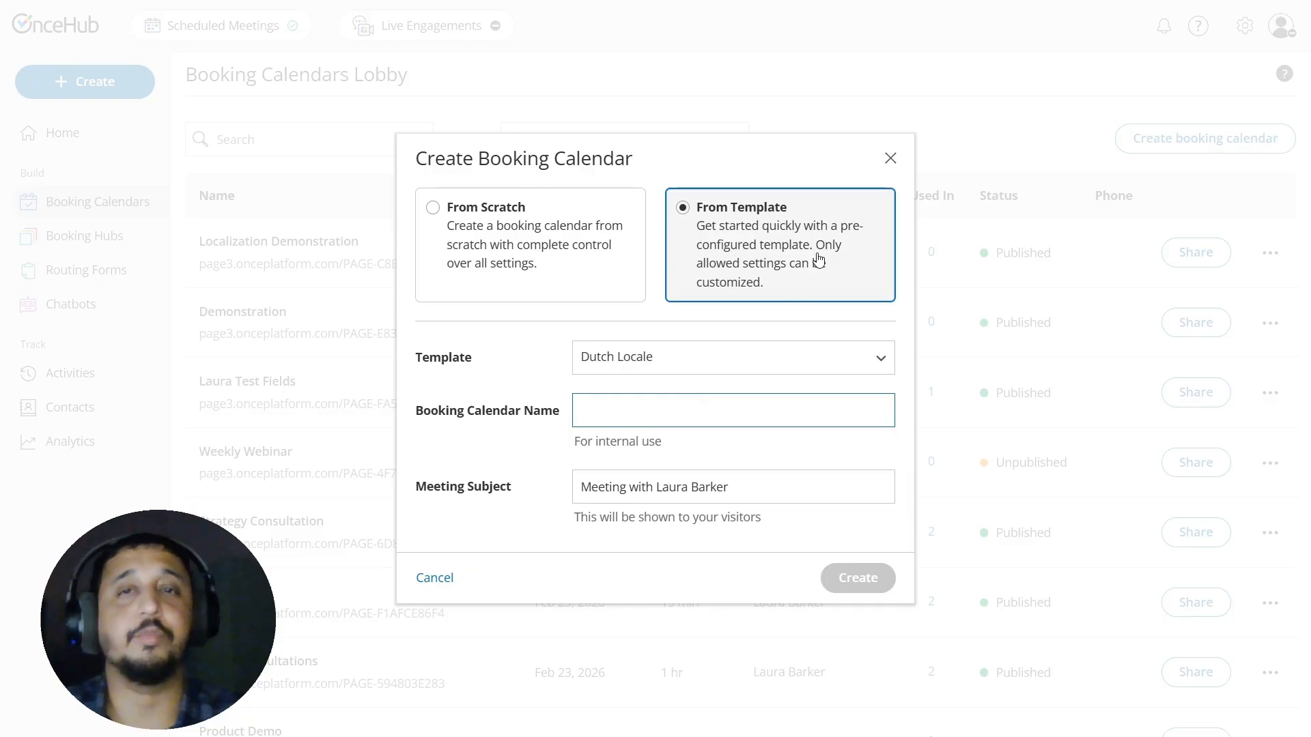
click(890, 160)
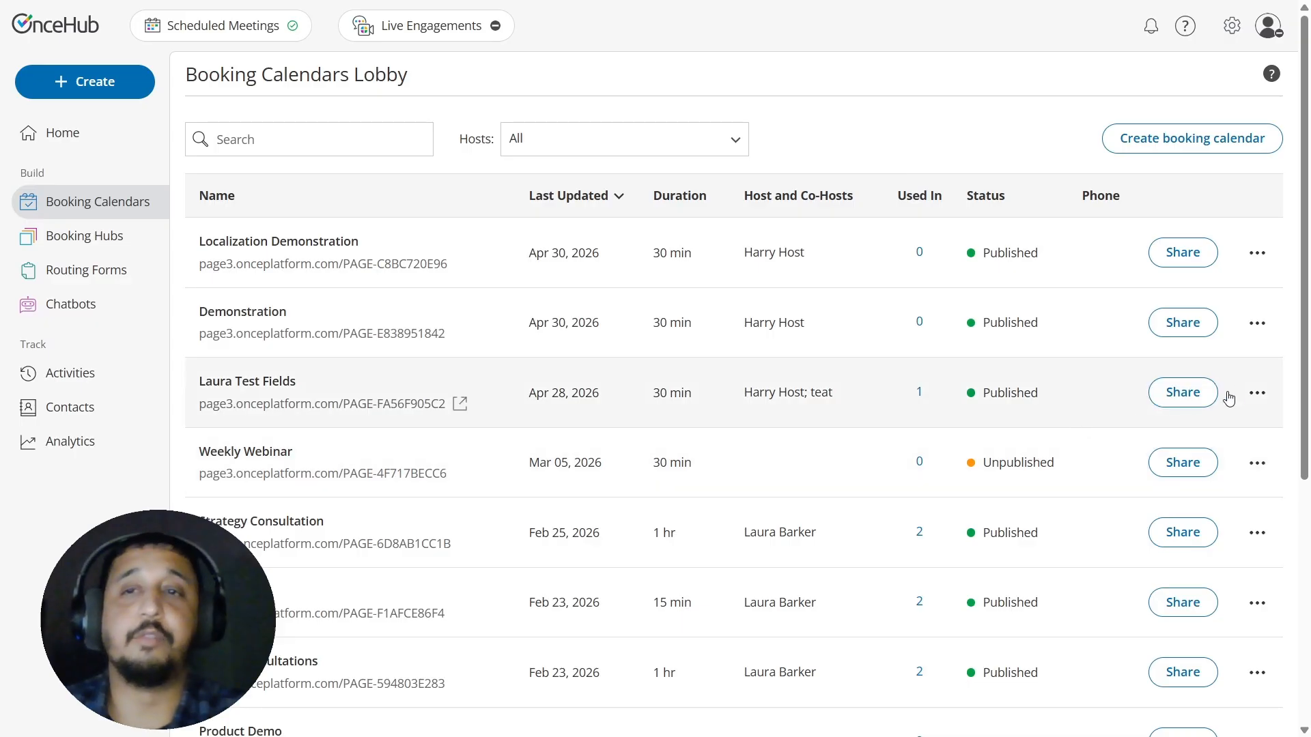
- Apply the Dutch Locale template to the existing Demonstration booking calendar and return to the home page
click(1257, 323)
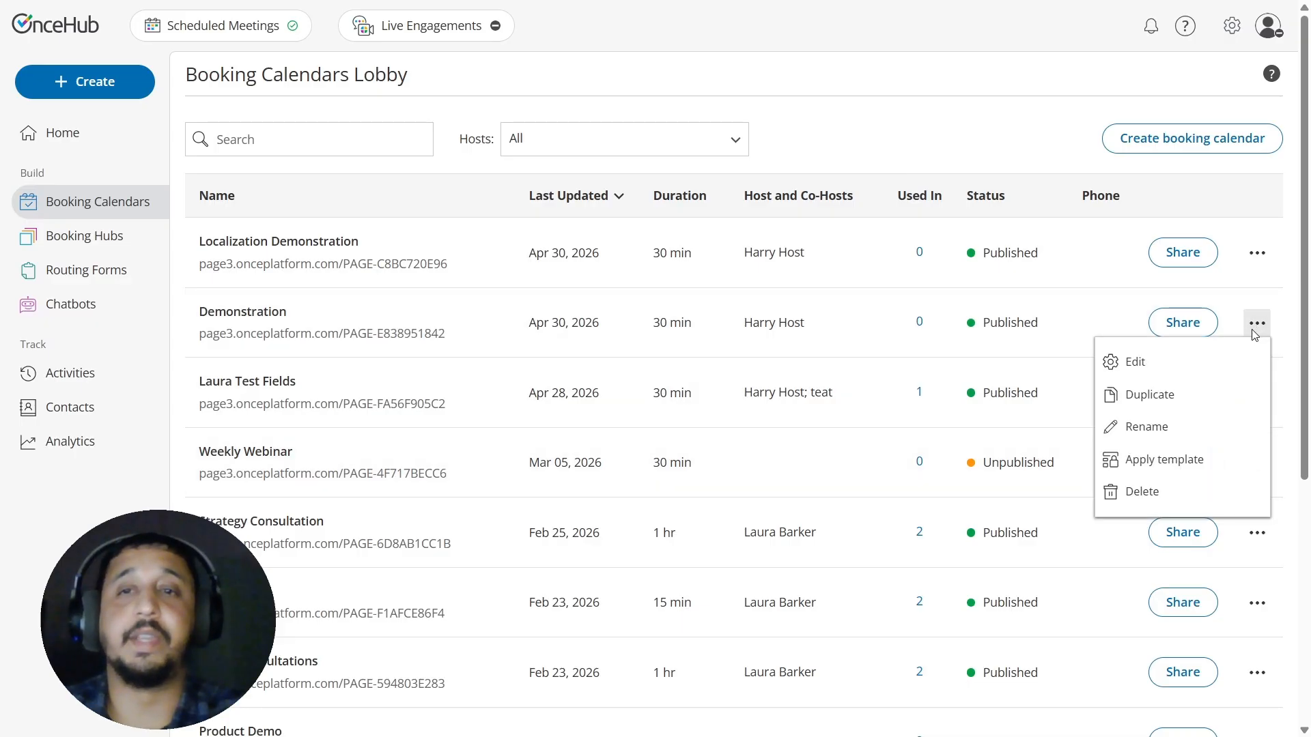
click(1159, 459)
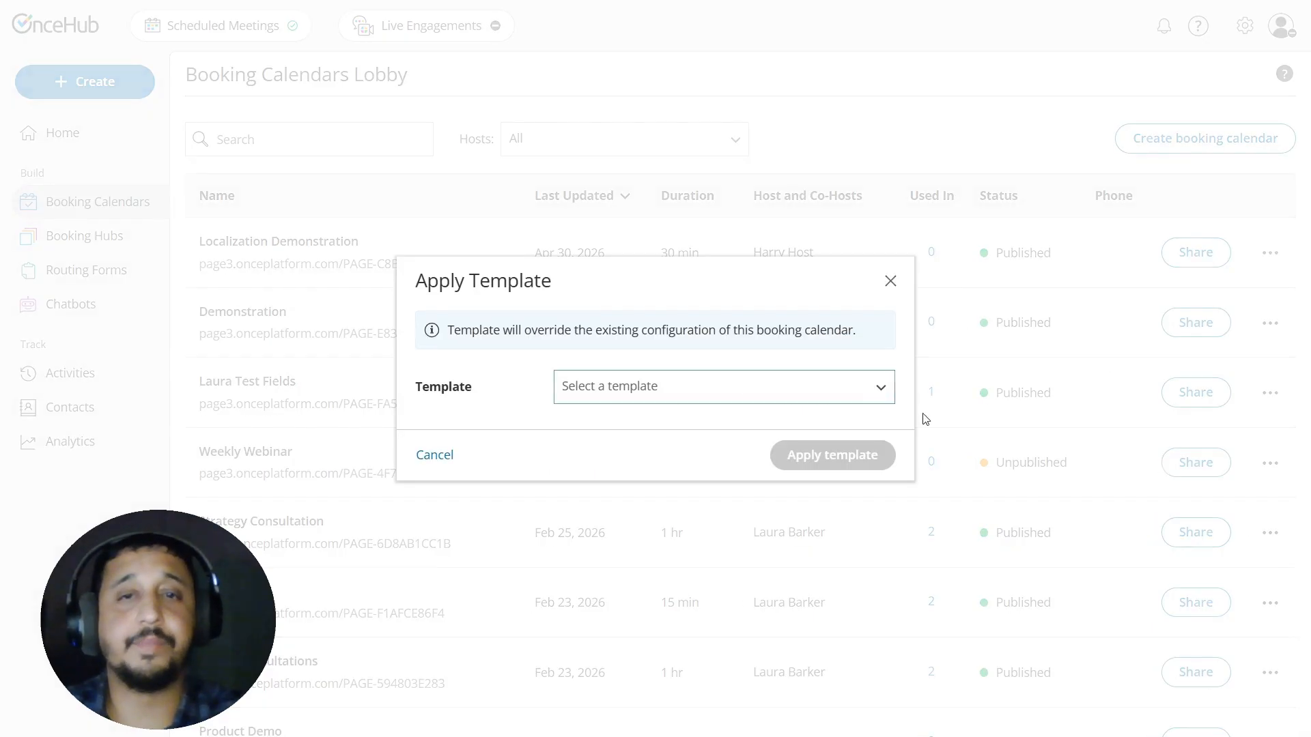
click(813, 389)
click(703, 432)
click(836, 455)
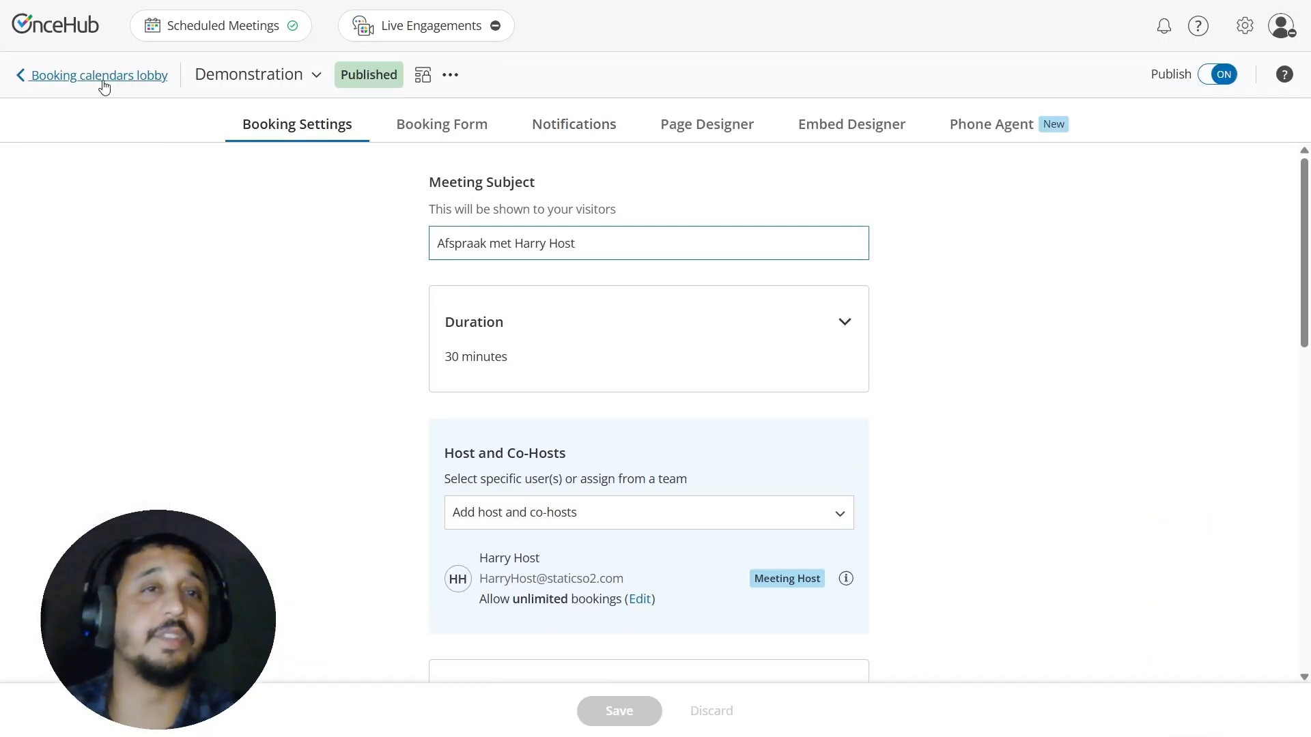
click(43, 41)
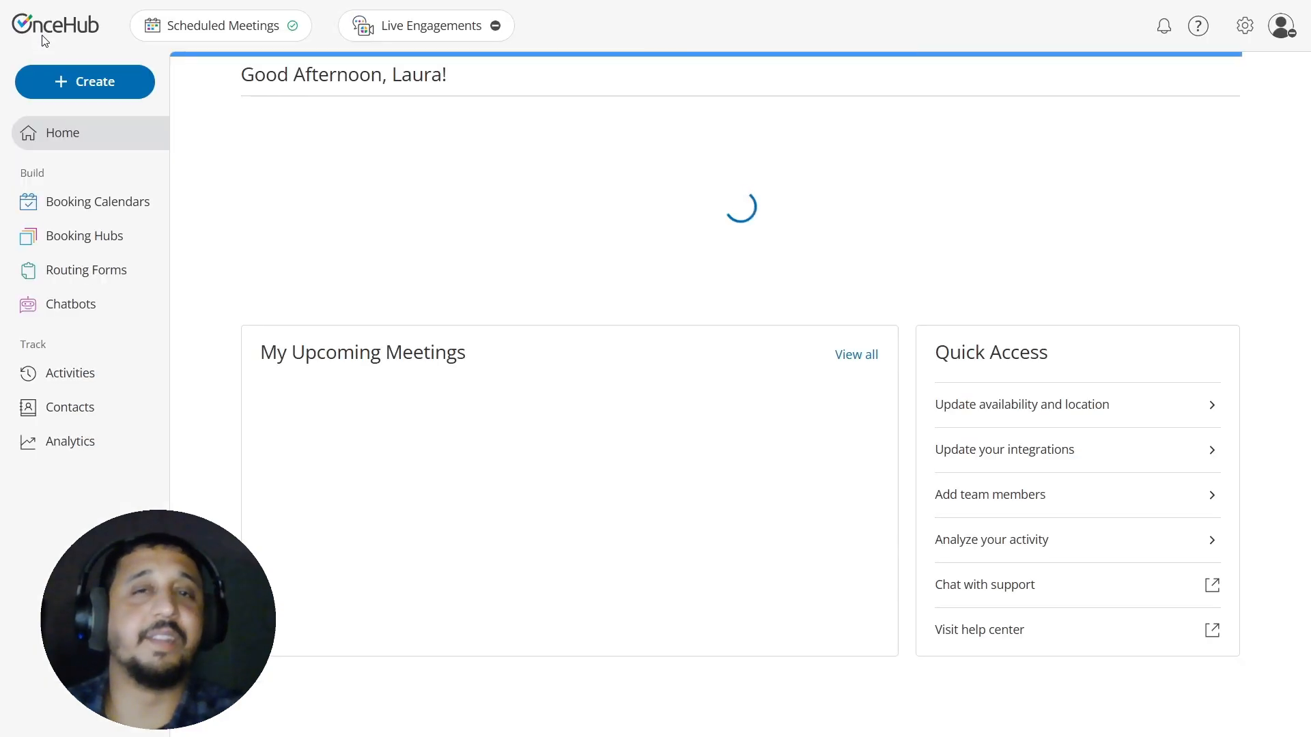